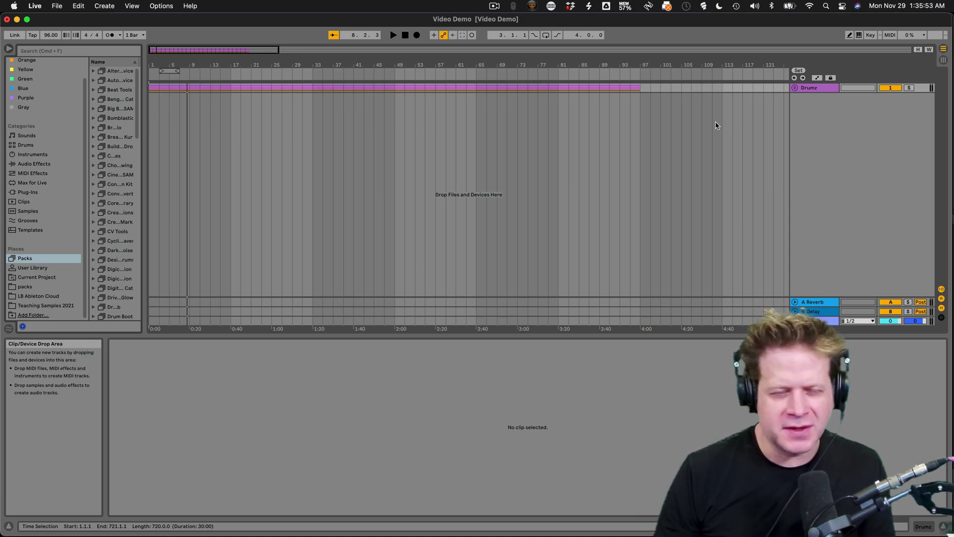
- In Safari, open archive.org's All video collection, the Moving Image Archive with 7,366,680 results
{"action": "key", "text": "super+Tab"}
{"action": "key", "text": "super+Tab"}
{"action": "key", "text": "super+Tab"}
{"action": "key", "text": "super+Tab"}
{"action": "key", "text": "super+Tab"}
{"action": "key", "text": "super+Tab"}
{"action": "key", "text": "super+Tab"}
{"action": "key", "text": "super+Tab"}
{"action": "key", "text": "super+Tab"}
{"action": "key", "text": "super+Tab"}
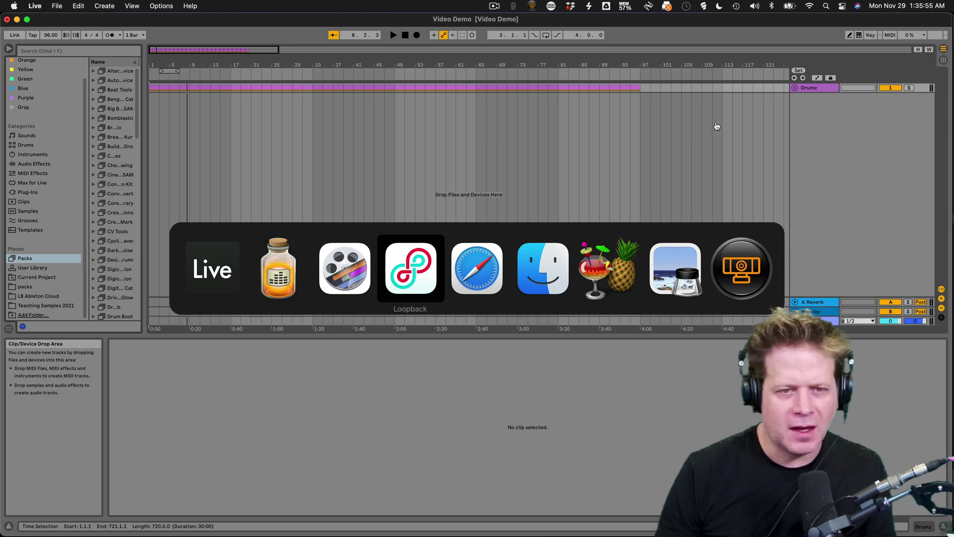
{"action": "key", "text": "super+Tab"}
{"action": "key", "text": "super+Tab"}
{"action": "key", "text": "super+Tab"}
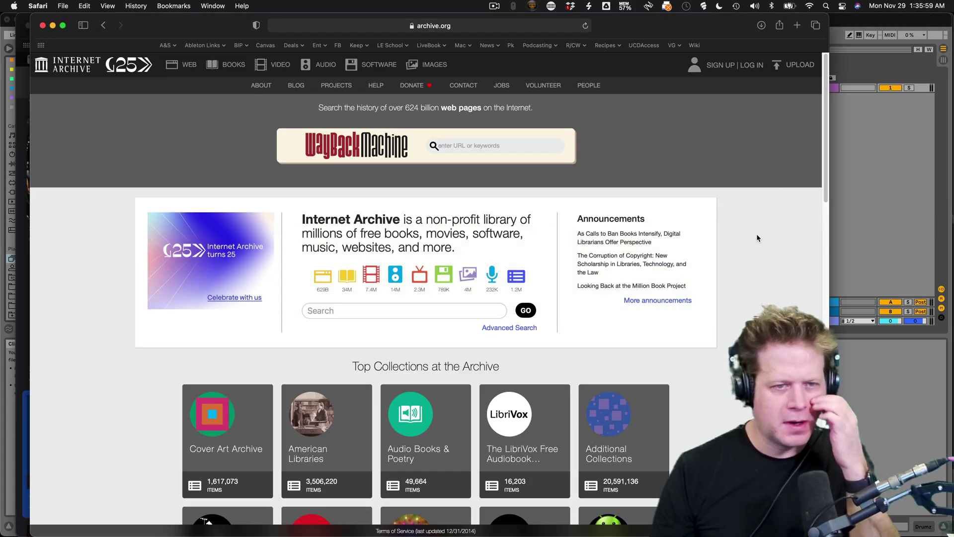
{"action": "left_click", "coordinate": [286, 75]}
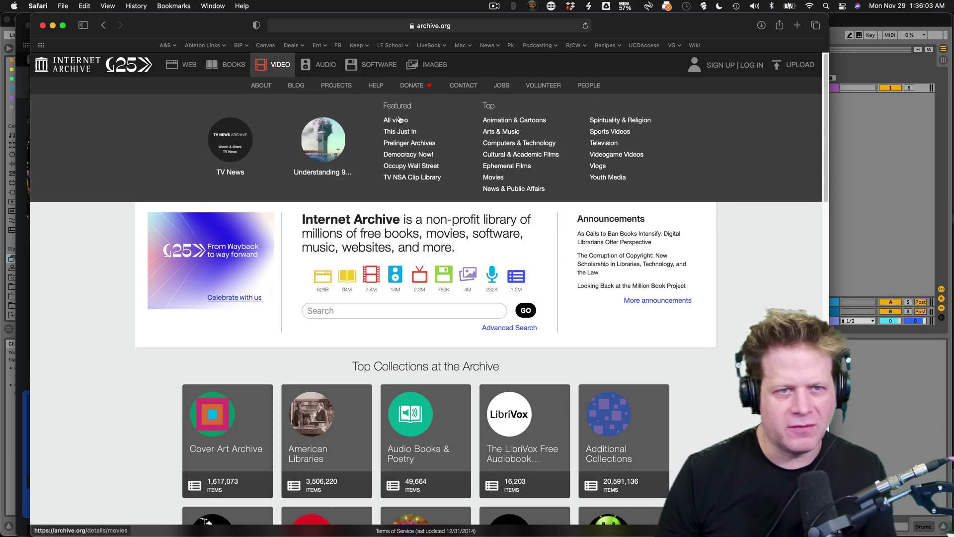
{"action": "left_click", "coordinate": [382, 123]}
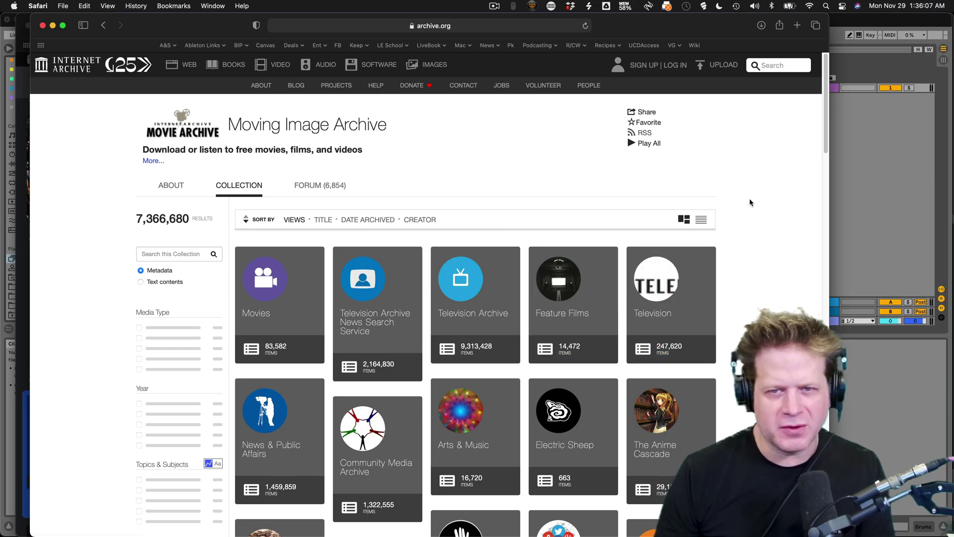
{"action": "scroll", "coordinate": [751, 196], "scroll_direction": "down", "scroll_amount": 2}
{"action": "scroll", "coordinate": [751, 201], "scroll_direction": "up", "scroll_amount": 2}
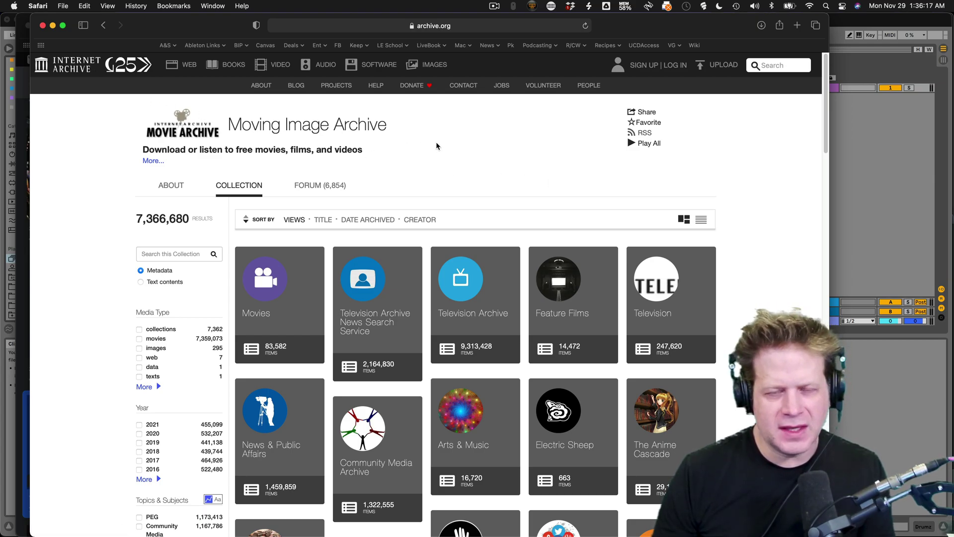
- Switch from Safari back to the Video Demo arrangement in Ableton Live
{"action": "key", "text": "super+Tab"}
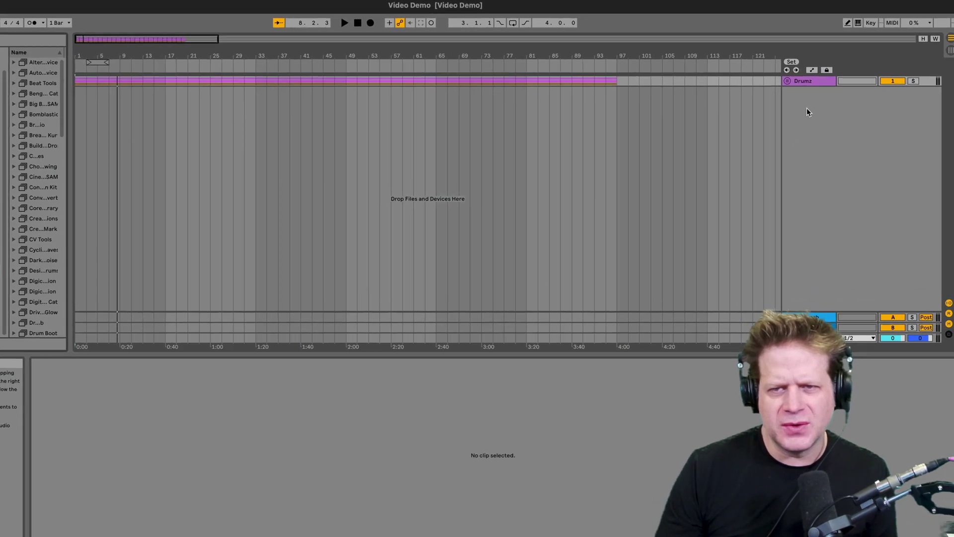
- Insert an audio track, 5 Audio, below the Drumz group and make it taller
{"action": "right_click", "coordinate": [806, 112]}
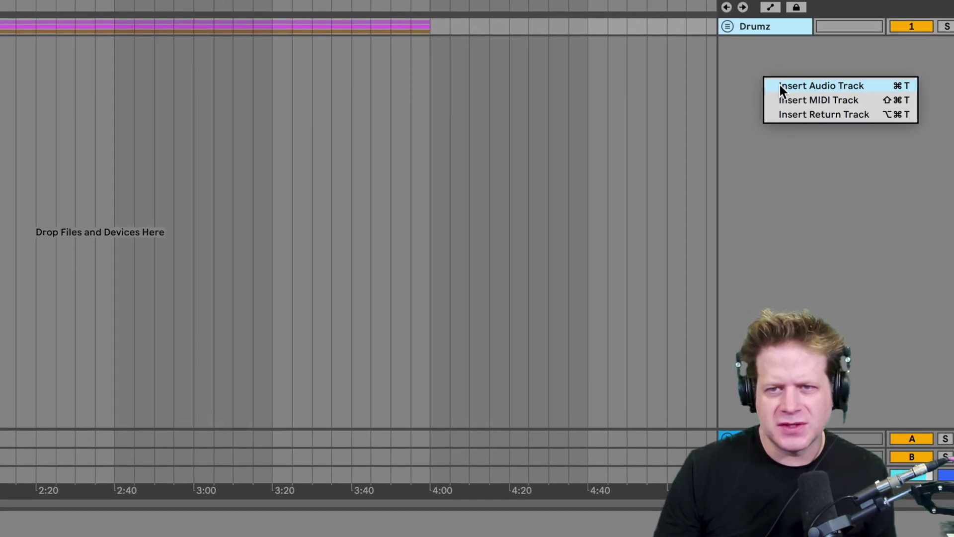
{"action": "left_click", "coordinate": [817, 114]}
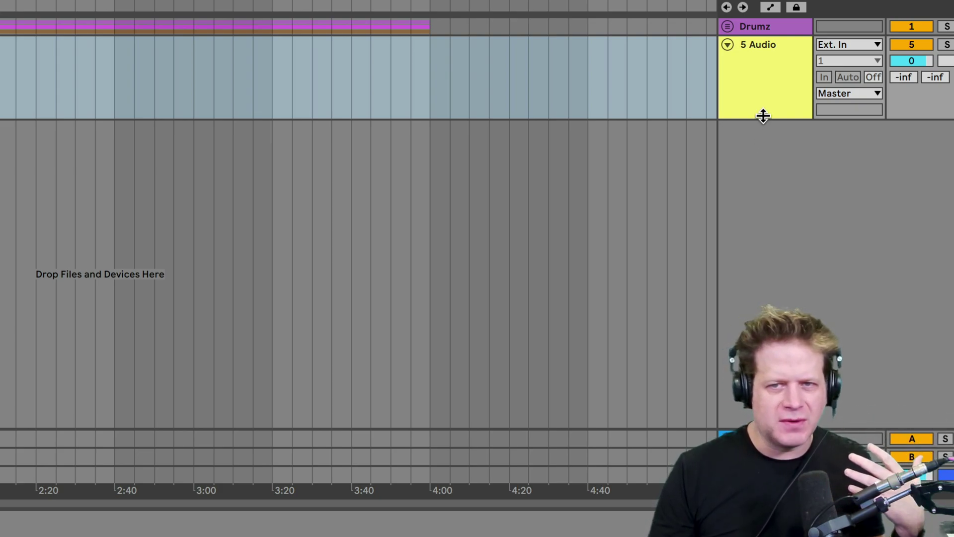
{"action": "left_click_drag", "start_coordinate": [763, 116], "coordinate": [767, 135]}
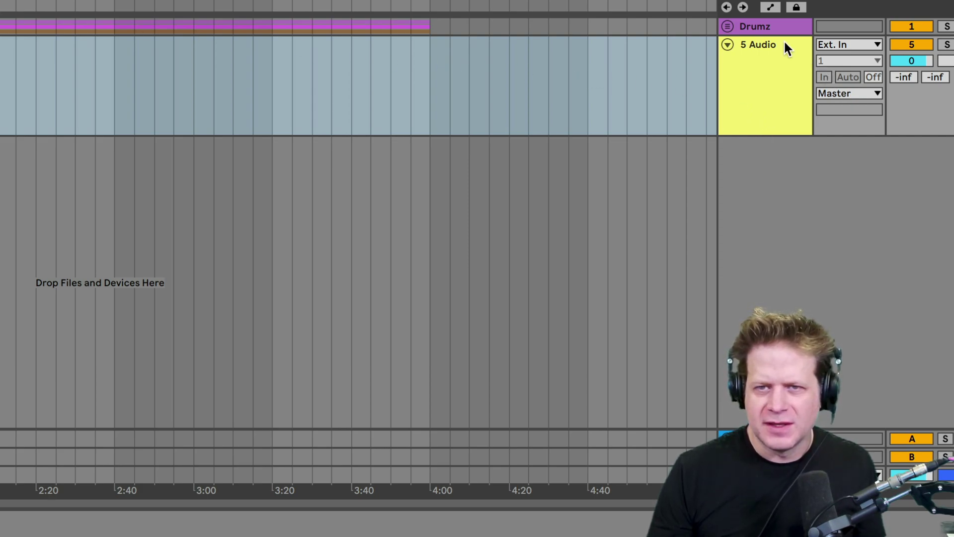
{"action": "left_click", "coordinate": [763, 28]}
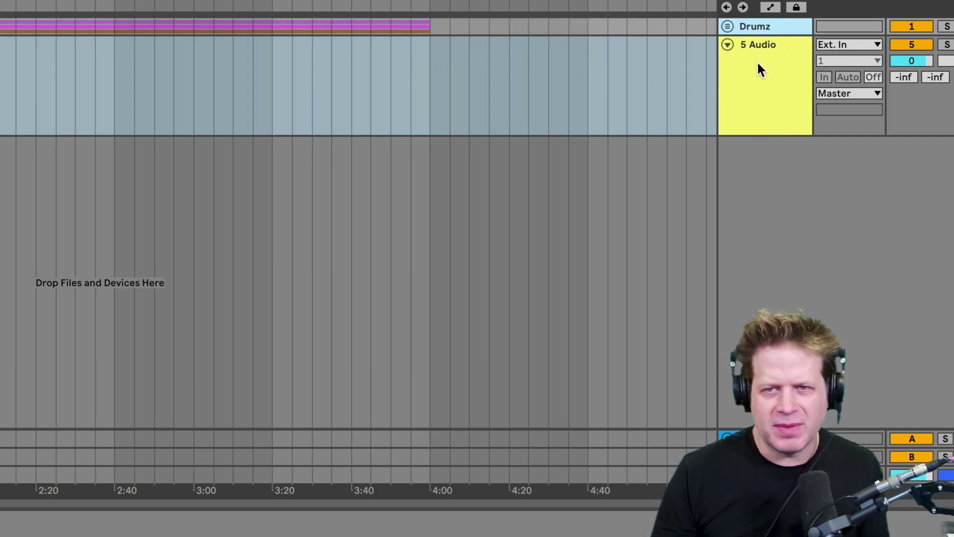
{"action": "left_click", "coordinate": [762, 78]}
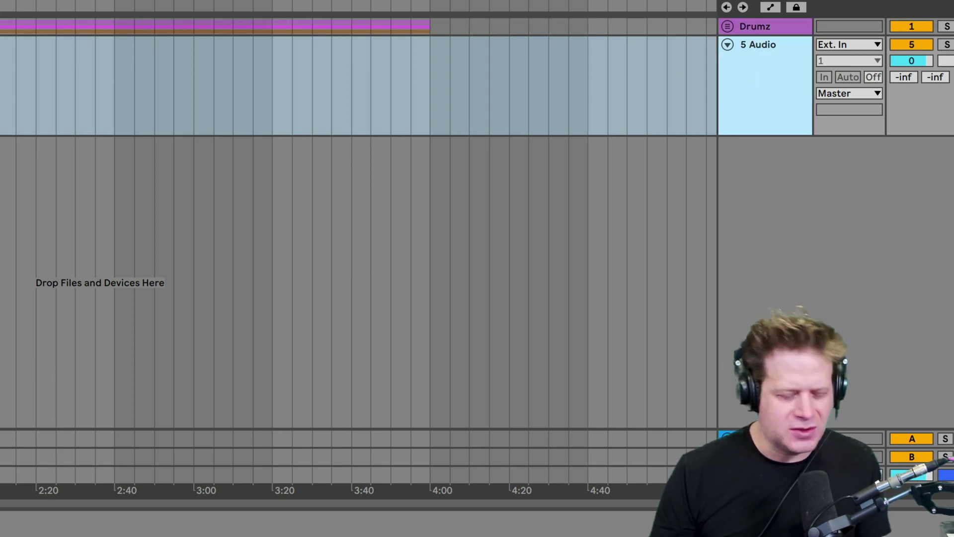
- Drop wanderingthroughwinterreel1.mp4 from Finder onto 5 Audio at bar 1 and switch off the track's output
{"action": "key", "text": "super+Tab"}
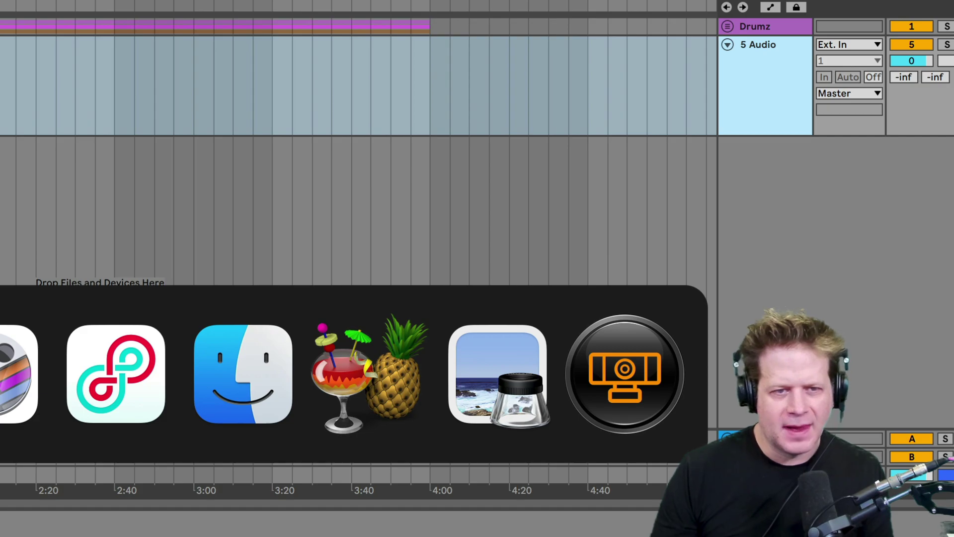
{"action": "key", "text": "super+Tab"}
{"action": "key", "text": "super+Tab"}
{"action": "key", "text": "super+Tab"}
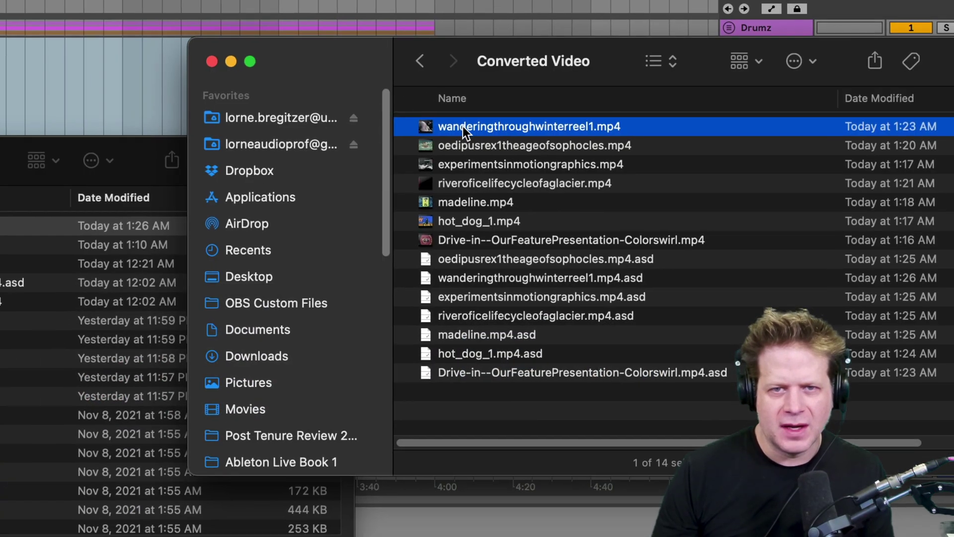
{"action": "left_click_drag", "start_coordinate": [463, 126], "coordinate": [0, 108]}
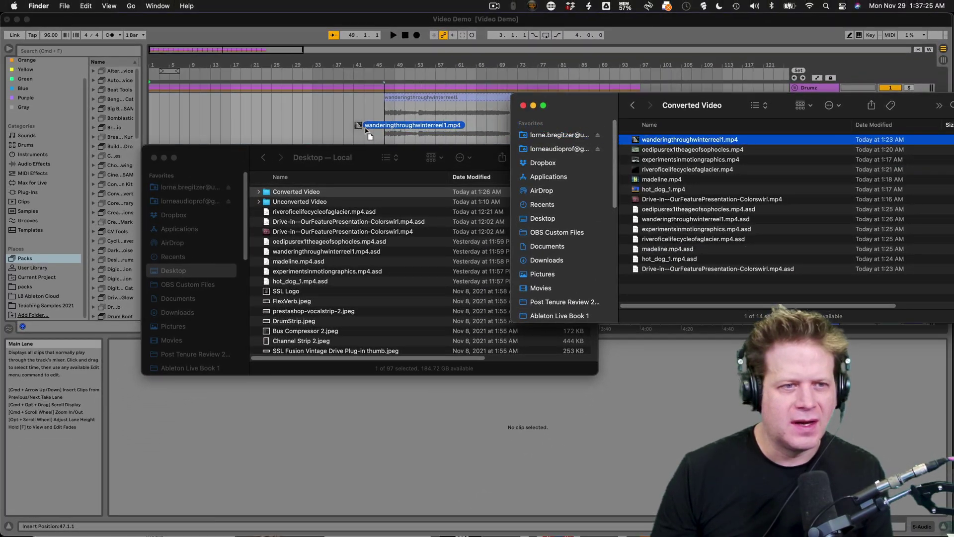
{"action": "left_click_drag", "start_coordinate": [366, 130], "coordinate": [223, 126]}
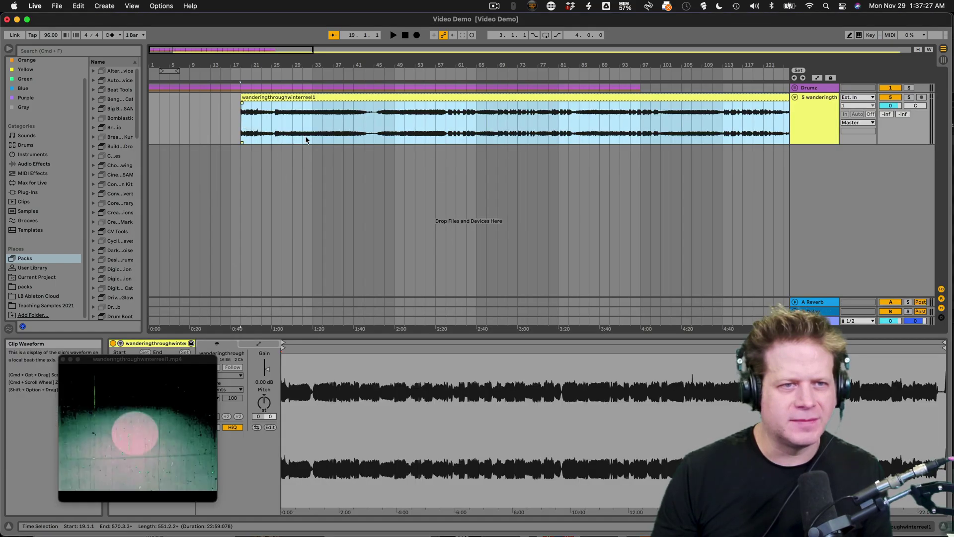
{"action": "left_click_drag", "start_coordinate": [383, 100], "coordinate": [249, 99]}
{"action": "left_click", "coordinate": [233, 75]}
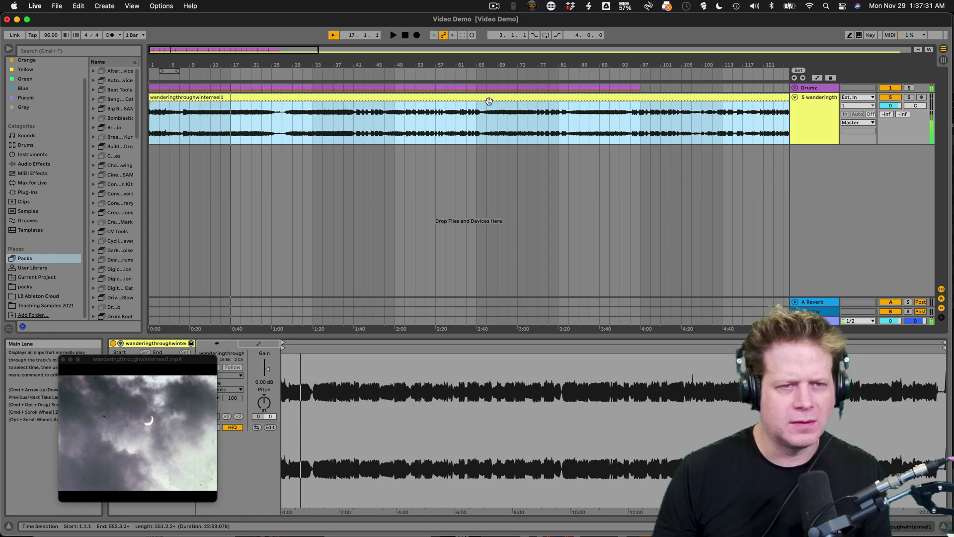
{"action": "left_click", "coordinate": [892, 99]}
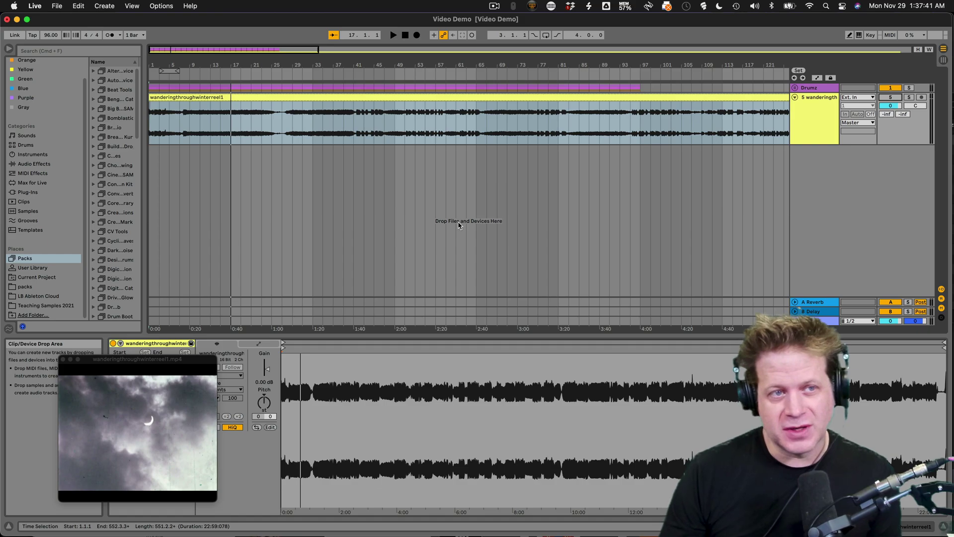
{"action": "left_click", "coordinate": [341, 99]}
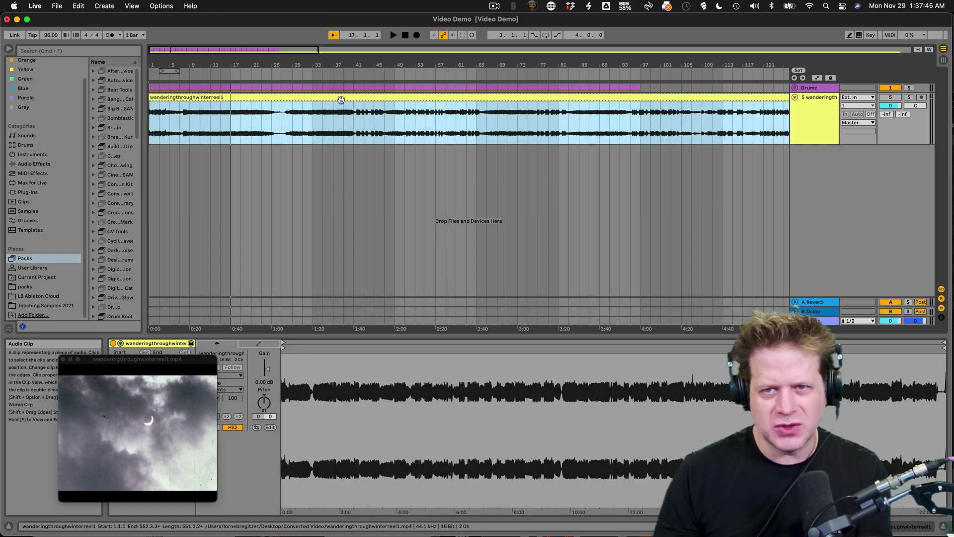
- Delete the video clip and add the first three take lanes to 5 Audio
{"action": "key", "text": "Delete"}
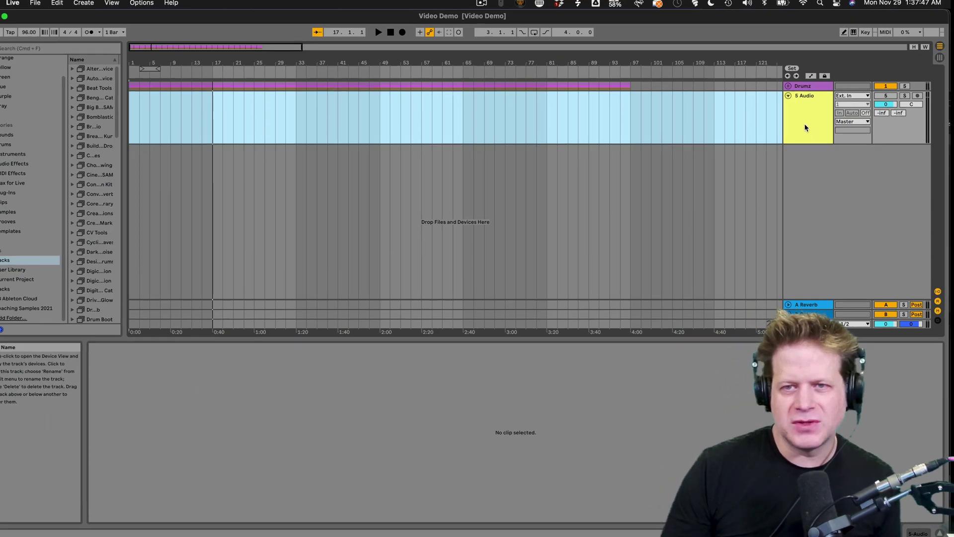
{"action": "right_click", "coordinate": [805, 128]}
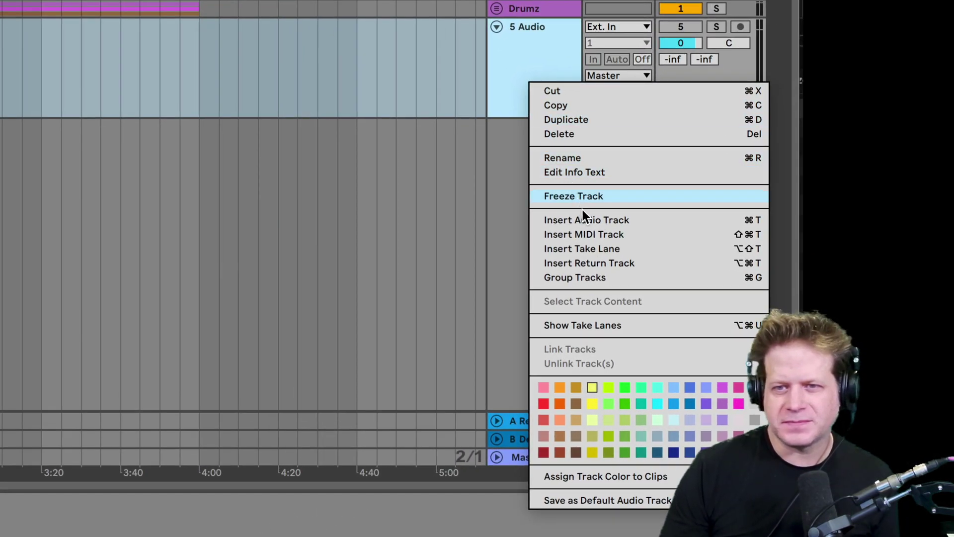
{"action": "left_click", "coordinate": [589, 251]}
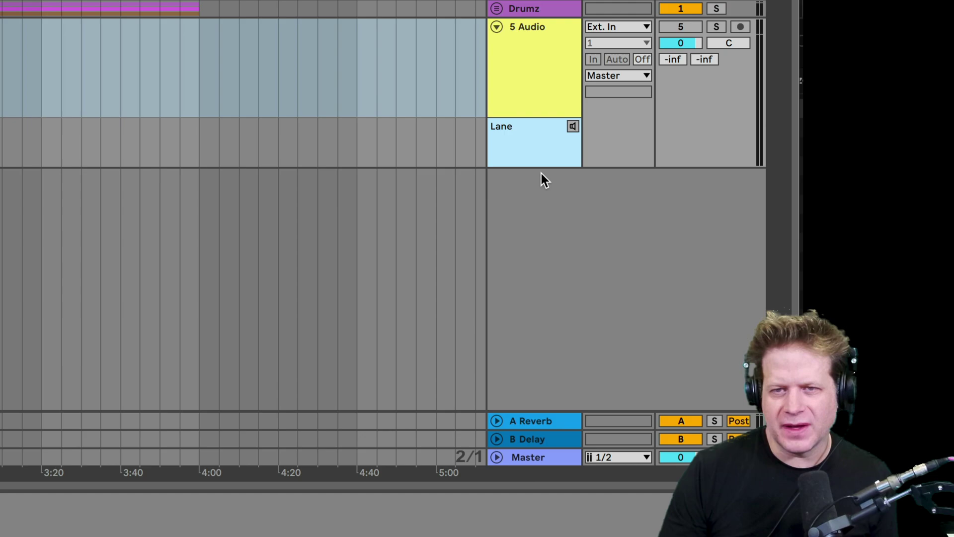
{"action": "right_click", "coordinate": [534, 142]}
{"action": "left_click", "coordinate": [576, 193]}
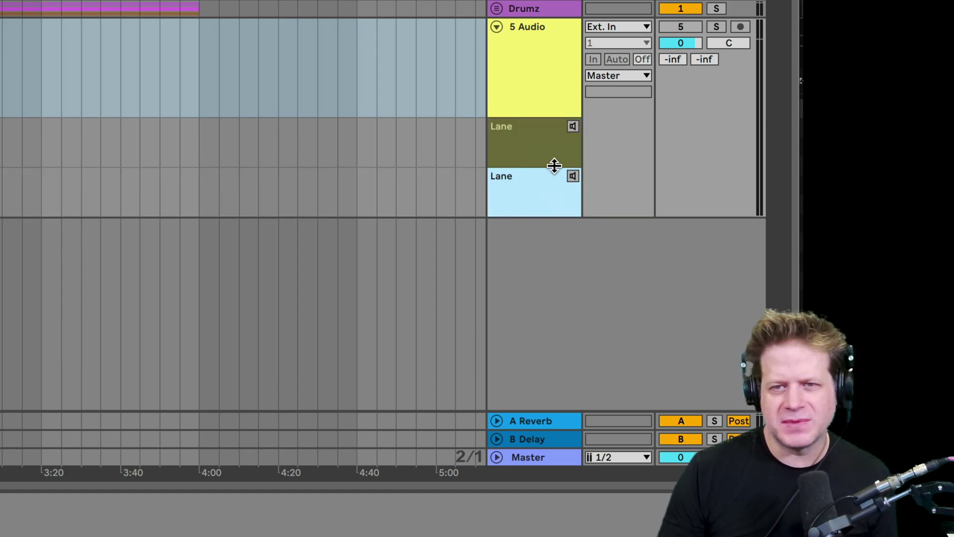
{"action": "right_click", "coordinate": [544, 152]}
{"action": "left_click", "coordinate": [568, 199]}
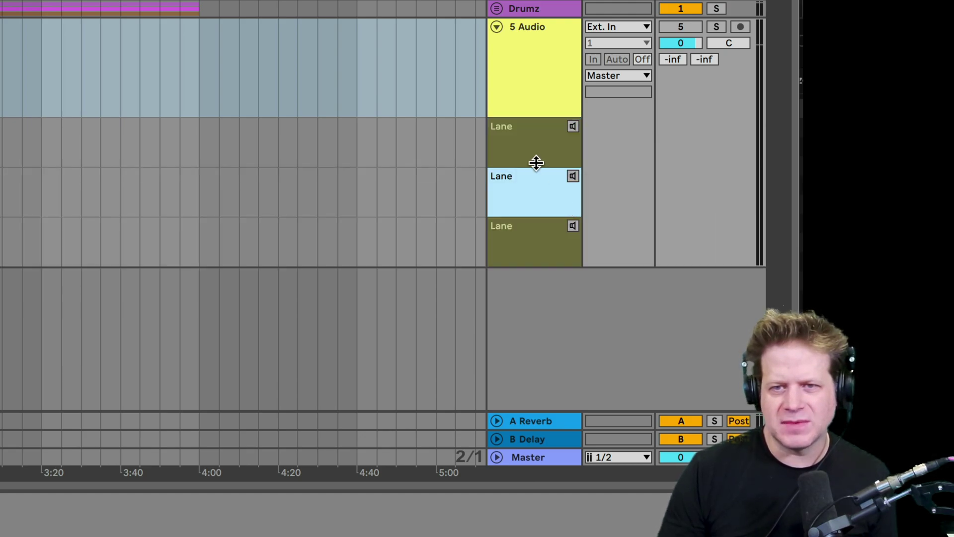
- Add four more take lanes, seven in all, and enlarge the Arrangement View to show them
{"action": "right_click", "coordinate": [534, 152]}
{"action": "left_click", "coordinate": [548, 198]}
{"action": "right_click", "coordinate": [527, 150]}
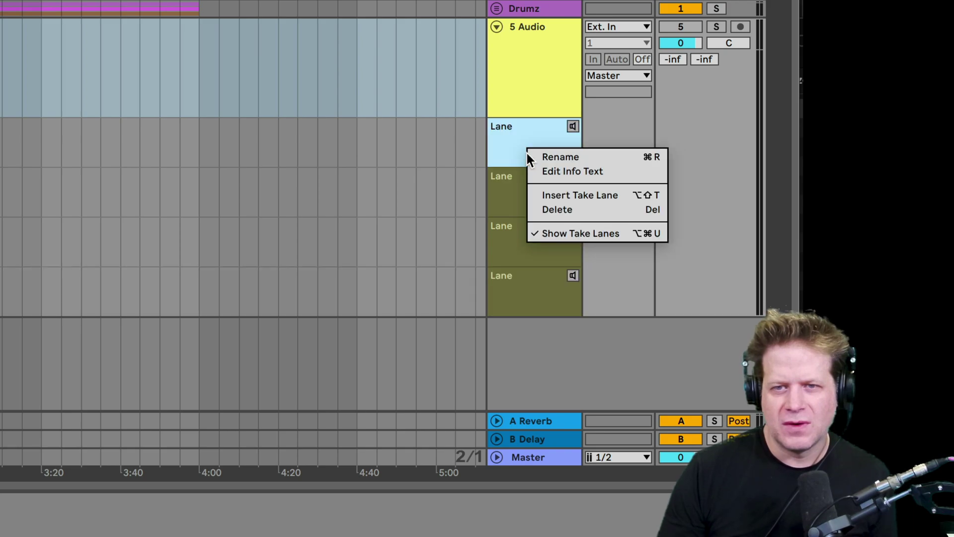
{"action": "left_click", "coordinate": [544, 194]}
{"action": "right_click", "coordinate": [535, 147]}
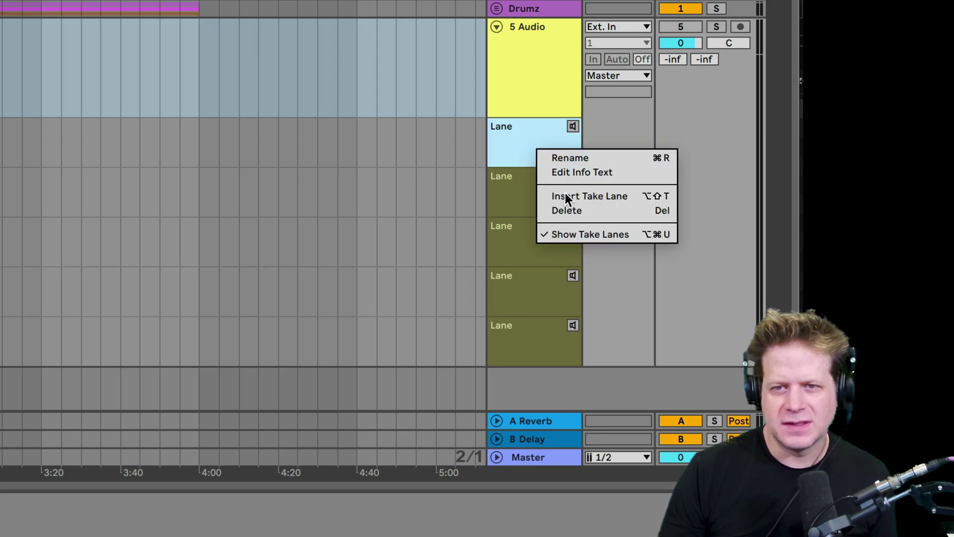
{"action": "left_click", "coordinate": [565, 194]}
{"action": "right_click", "coordinate": [530, 146]}
{"action": "left_click", "coordinate": [561, 195]}
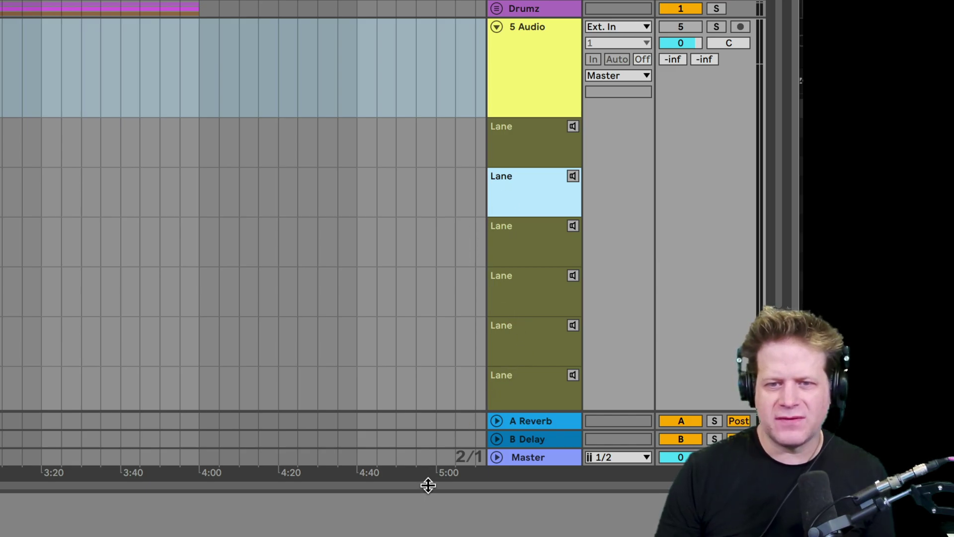
{"action": "left_click_drag", "start_coordinate": [426, 495], "coordinate": [426, 535]}
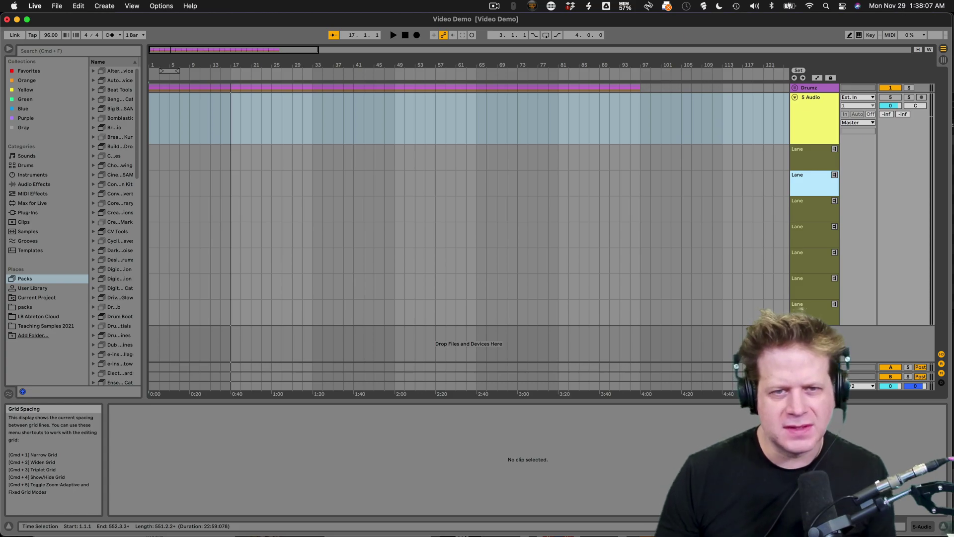
- Bring wanderingthroughwinterreel1.mp4 in from Finder, align it to bar 1, and move it into the first take lane
{"action": "key", "text": "super+Tab"}
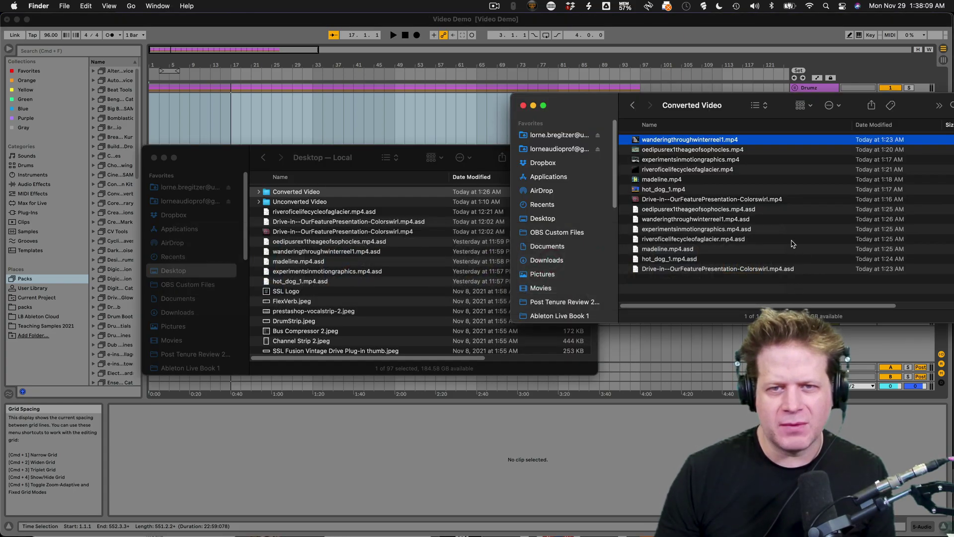
{"action": "left_click", "coordinate": [154, 158]}
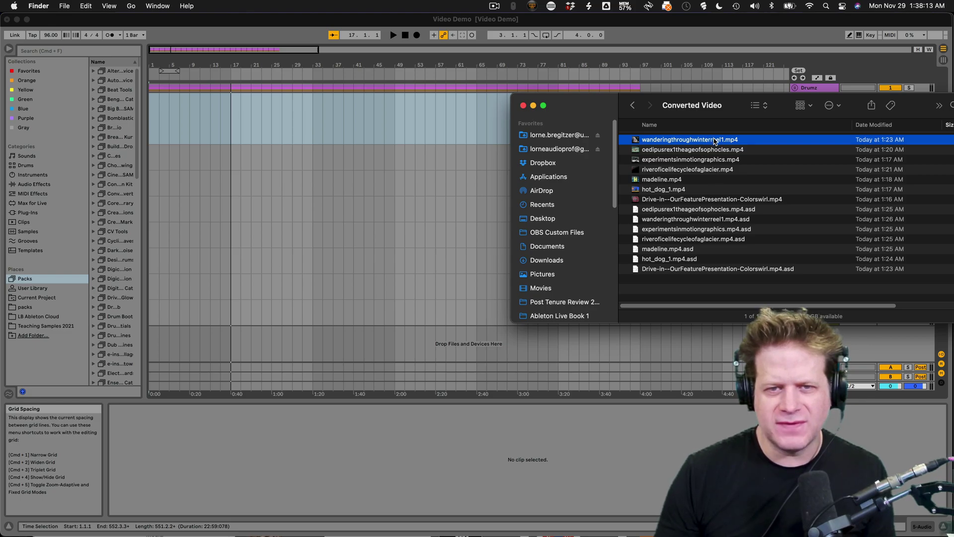
{"action": "left_click_drag", "start_coordinate": [710, 140], "coordinate": [360, 99]}
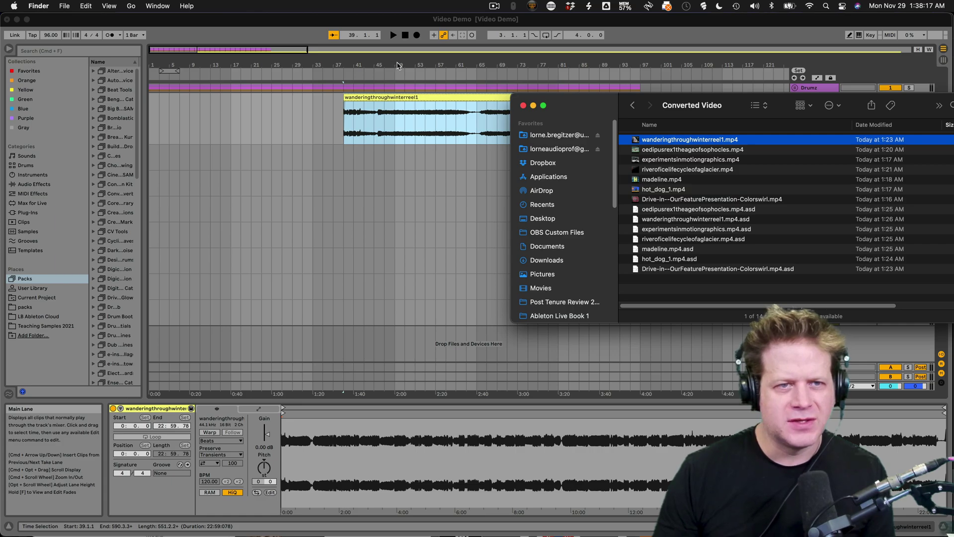
{"action": "left_click", "coordinate": [439, 101]}
{"action": "left_click_drag", "start_coordinate": [439, 100], "coordinate": [233, 116]}
{"action": "left_click_drag", "start_coordinate": [179, 69], "coordinate": [179, 80]}
{"action": "left_click_drag", "start_coordinate": [196, 126], "coordinate": [277, 127]}
{"action": "left_click", "coordinate": [325, 130]}
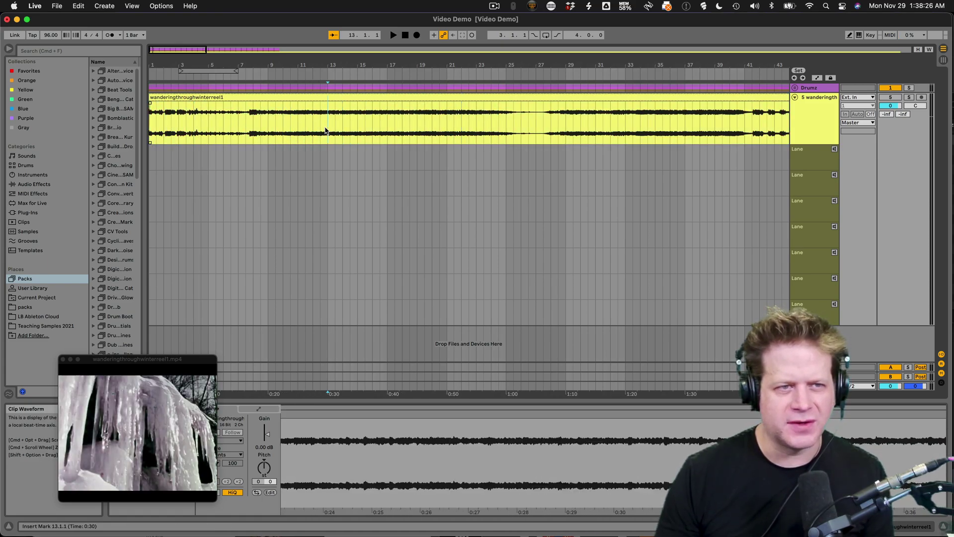
{"action": "left_click", "coordinate": [364, 96]}
{"action": "left_click_drag", "start_coordinate": [338, 154], "coordinate": [315, 163]}
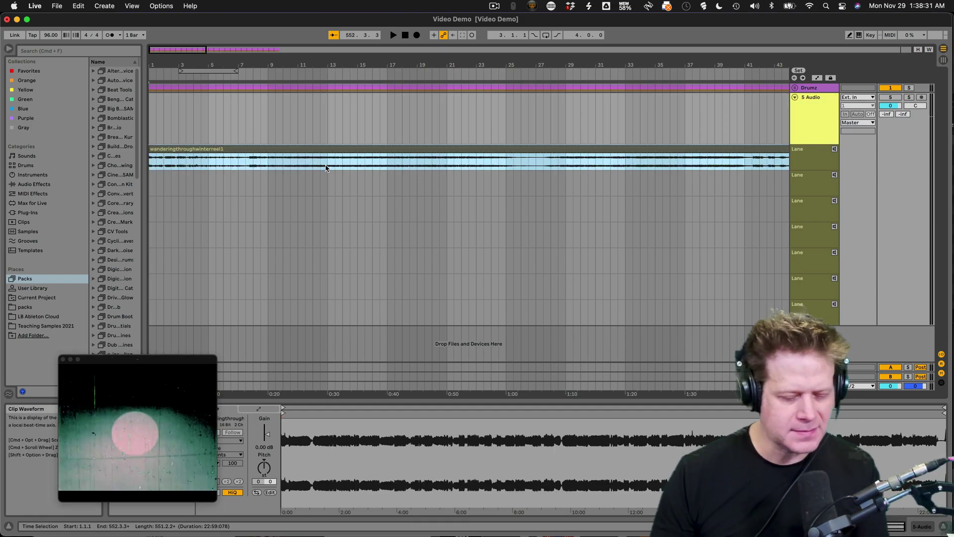
- Add the oedipusrex video at bar 1 and move it into the second take lane
{"action": "key", "text": "super+Tab"}
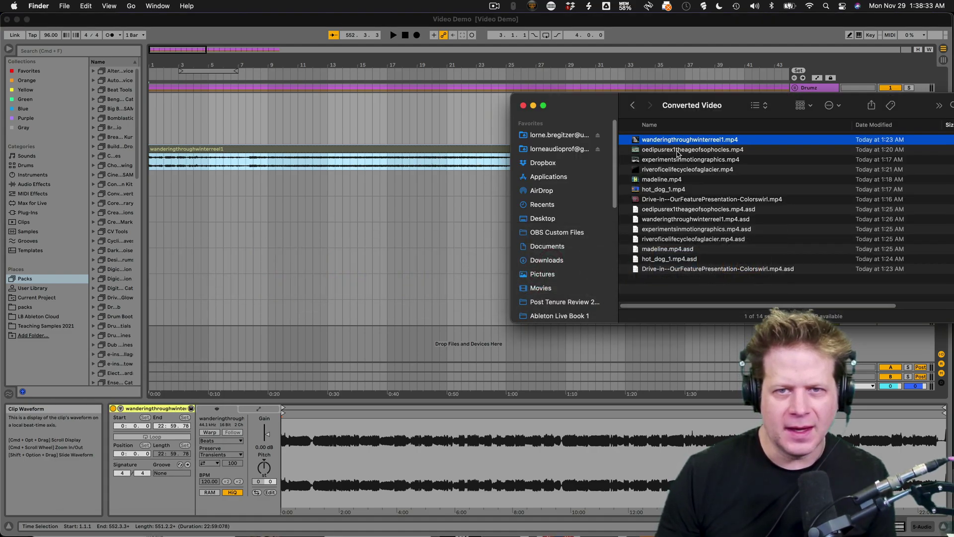
{"action": "left_click_drag", "start_coordinate": [679, 151], "coordinate": [405, 189]}
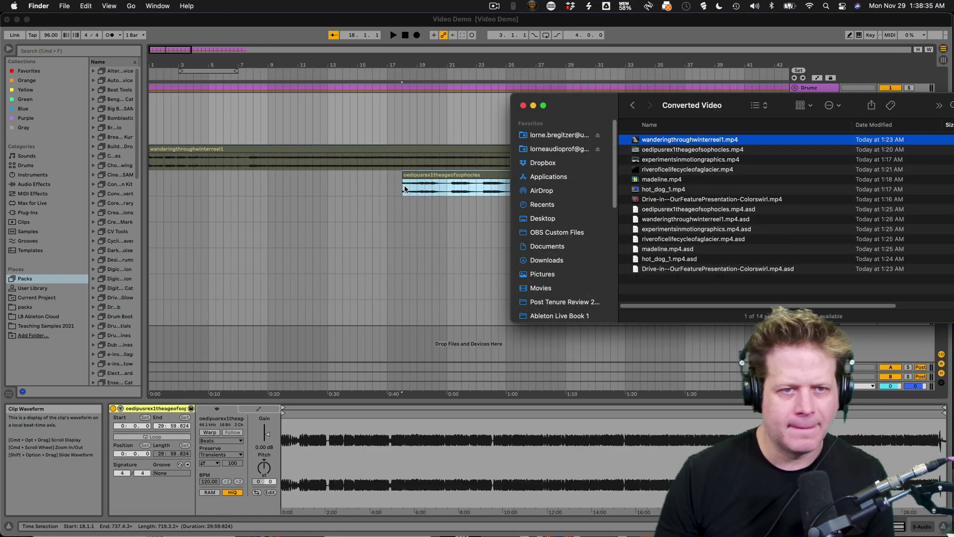
{"action": "left_click_drag", "start_coordinate": [460, 179], "coordinate": [191, 99]}
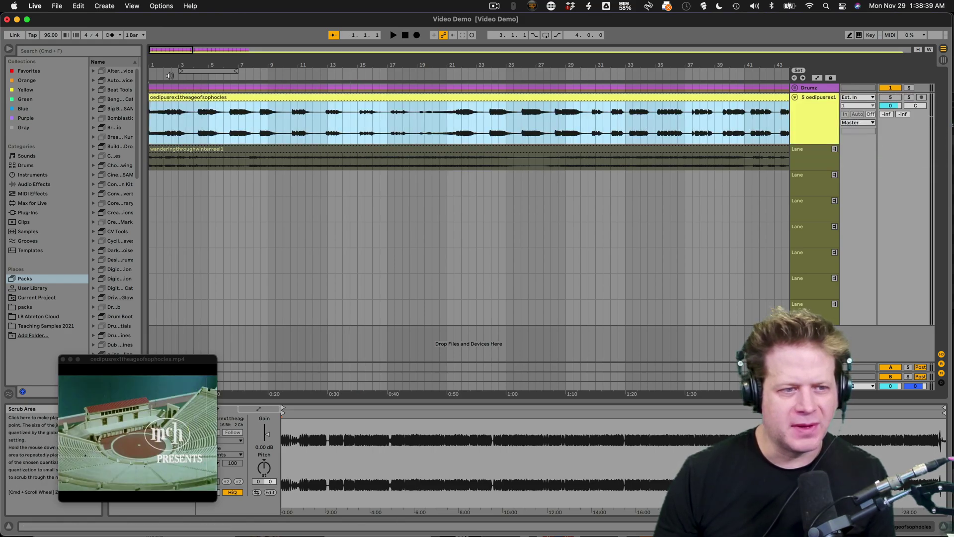
{"action": "left_click", "coordinate": [171, 120]}
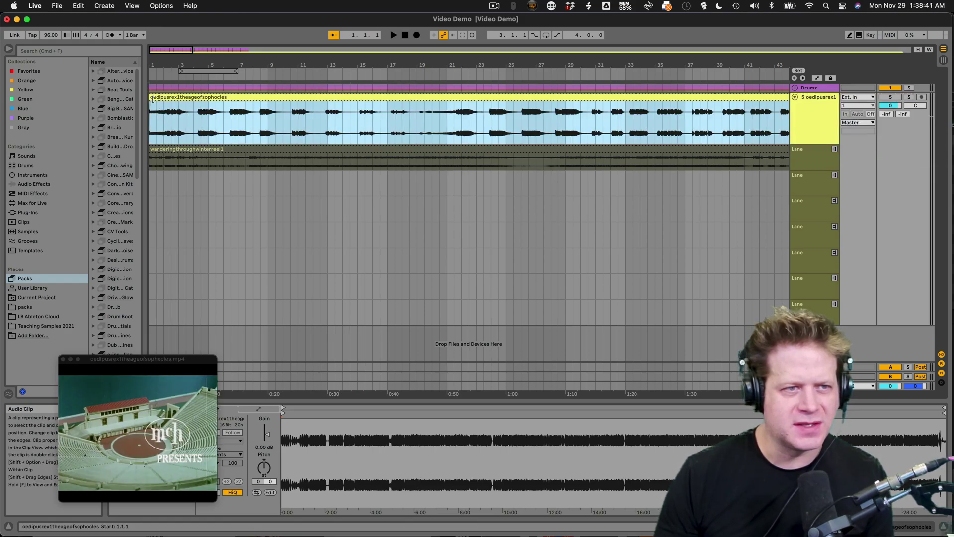
{"action": "left_click_drag", "start_coordinate": [150, 107], "coordinate": [191, 111]}
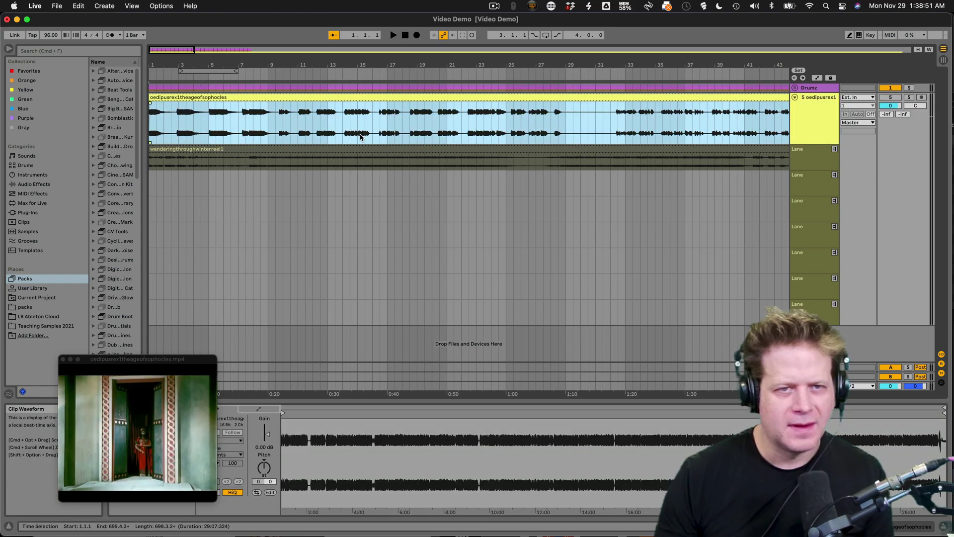
{"action": "left_click_drag", "start_coordinate": [550, 100], "coordinate": [552, 188]}
- Add experimentsinmotiongraphics.mp4 at bar 1, preview it in the main lane, then return it to its take lane
{"action": "key", "text": "super+Tab"}
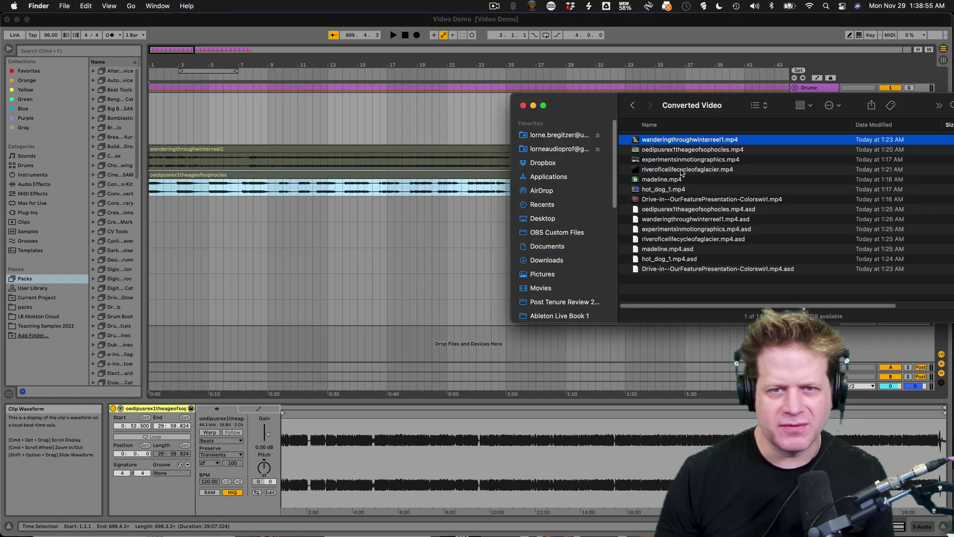
{"action": "left_click_drag", "start_coordinate": [685, 160], "coordinate": [187, 211]}
{"action": "left_click", "coordinate": [362, 207]}
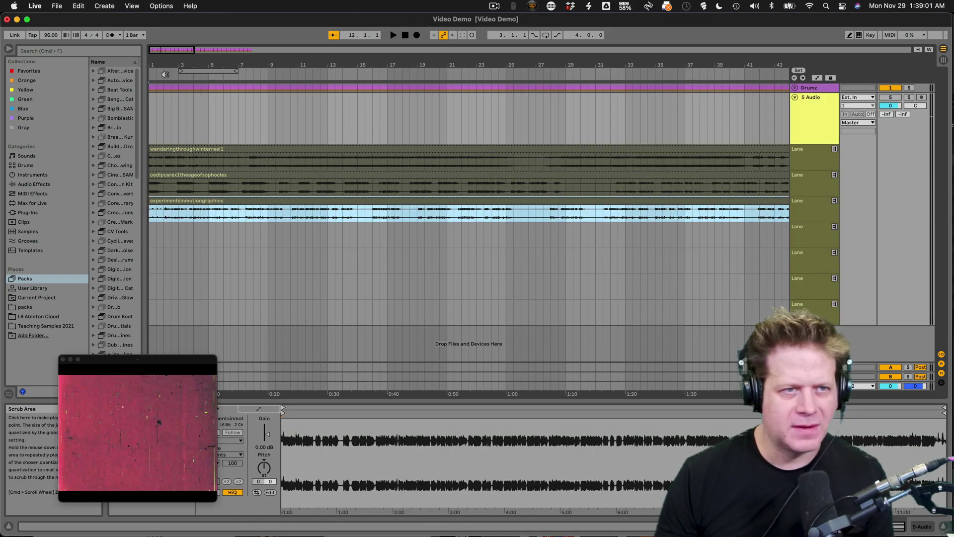
{"action": "key", "text": "space"}
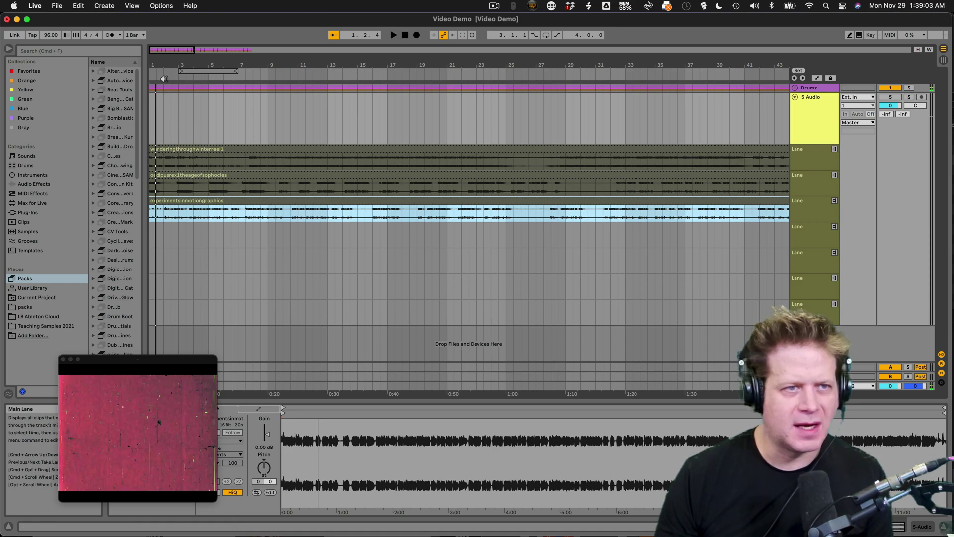
{"action": "left_click", "coordinate": [404, 37]}
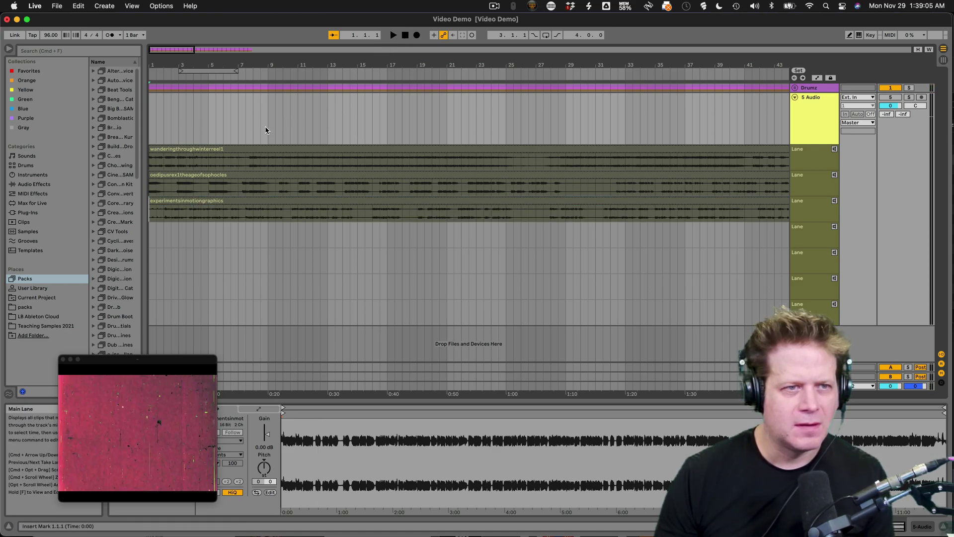
{"action": "left_click_drag", "start_coordinate": [208, 202], "coordinate": [164, 125]}
{"action": "left_click", "coordinate": [188, 127]}
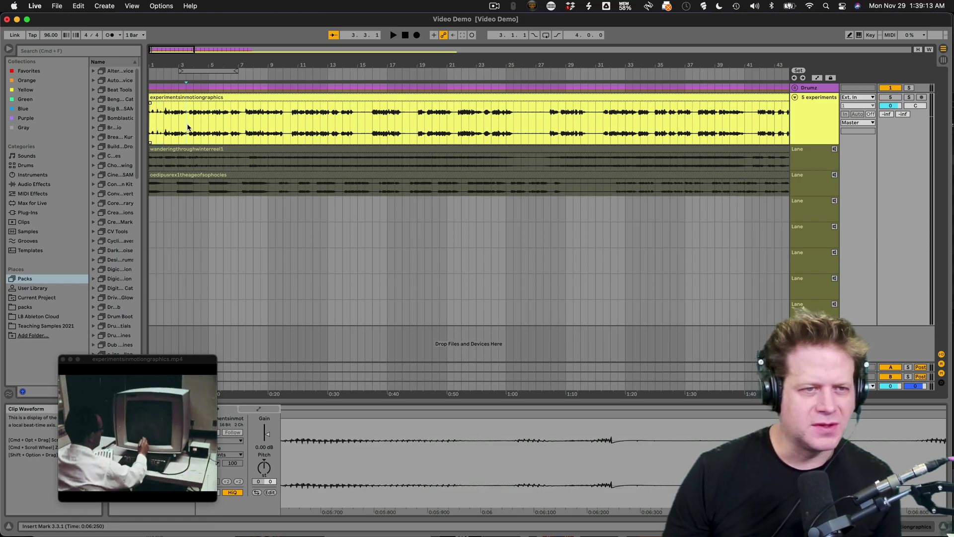
{"action": "left_click_drag", "start_coordinate": [238, 114], "coordinate": [239, 219]}
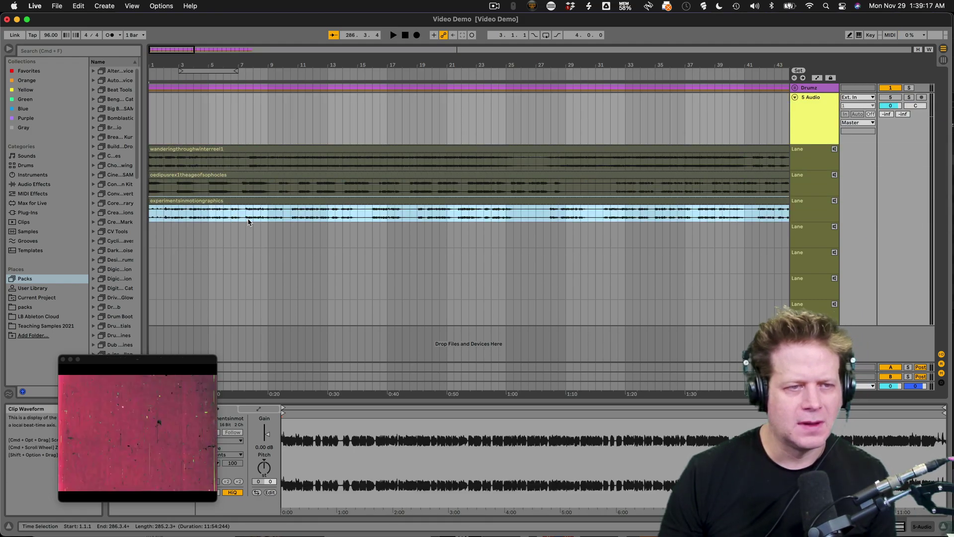
- Add riveroficelifecycleofaglacier.mp4 and madeline.mp4 at bar 1, each in its own take lane
{"action": "key", "text": "super+Tab"}
{"action": "left_click_drag", "start_coordinate": [687, 169], "coordinate": [694, 124]}
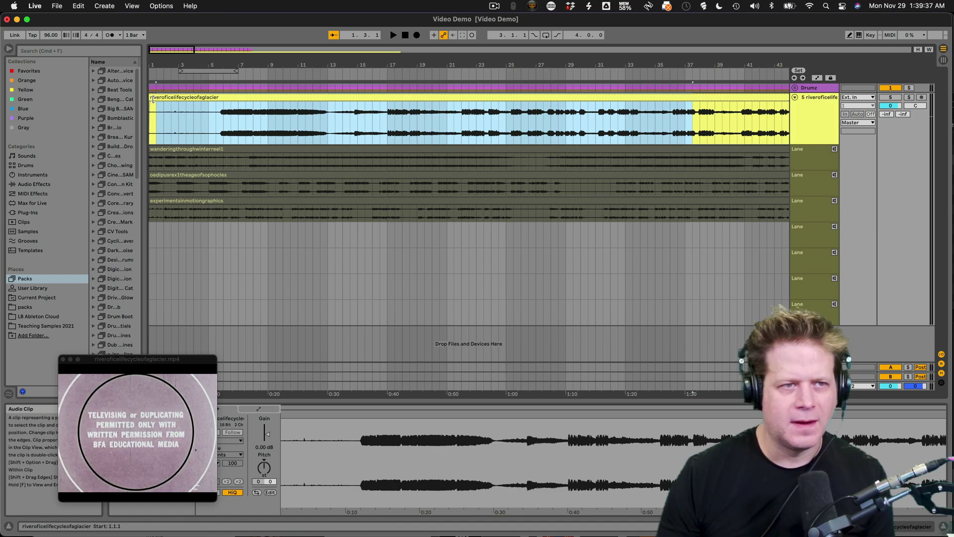
{"action": "left_click_drag", "start_coordinate": [602, 123], "coordinate": [366, 233]}
{"action": "key", "text": "super+Tab"}
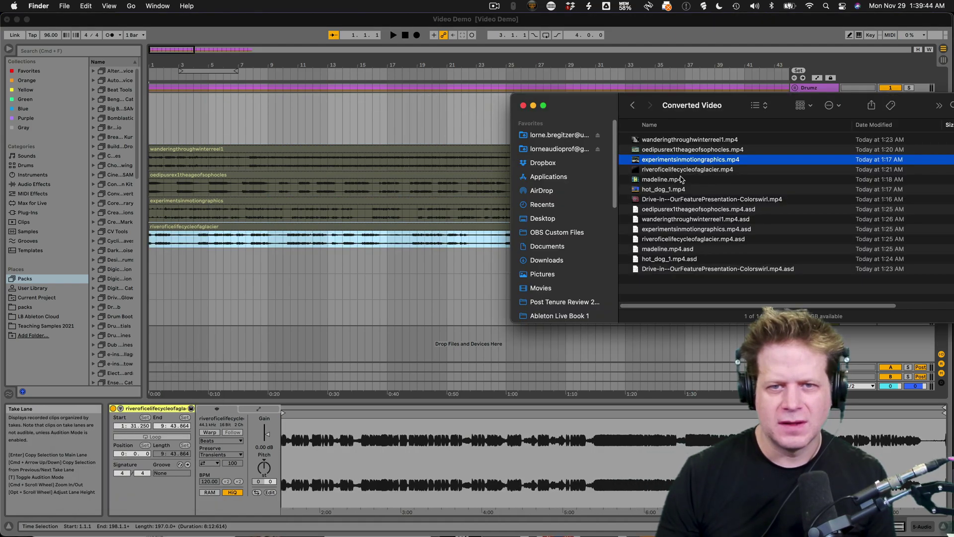
{"action": "mouse_move", "coordinate": [683, 180]}
{"action": "left_mouse_down"}
{"action": "mouse_move", "coordinate": [238, 118]}
{"action": "mouse_move", "coordinate": [331, 97]}
{"action": "mouse_move", "coordinate": [242, 97]}
{"action": "mouse_move", "coordinate": [423, 124]}
{"action": "left_mouse_up"}
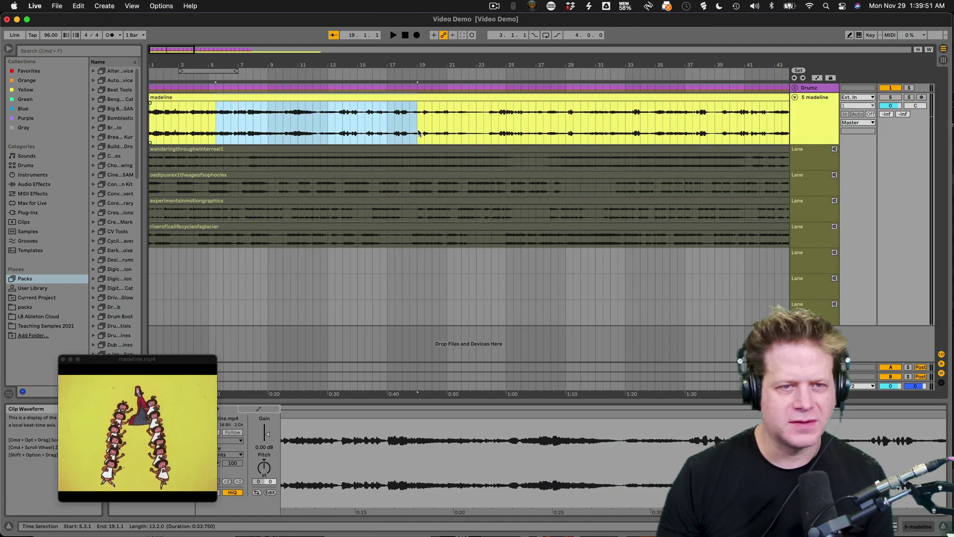
{"action": "left_click", "coordinate": [416, 130]}
{"action": "left_click_drag", "start_coordinate": [154, 97], "coordinate": [298, 263]}
{"action": "key", "text": "super+Tab"}
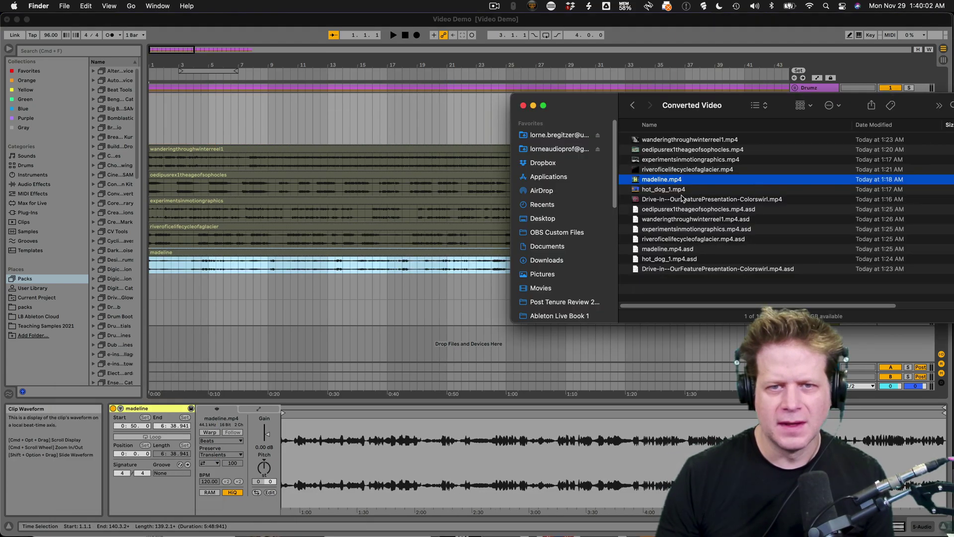
- Add hot_dog_1.mp4 at bar 1 in a take lane and duplicate it twice along the lane
{"action": "left_click", "coordinate": [665, 190]}
{"action": "left_click_drag", "start_coordinate": [502, 254], "coordinate": [154, 296]}
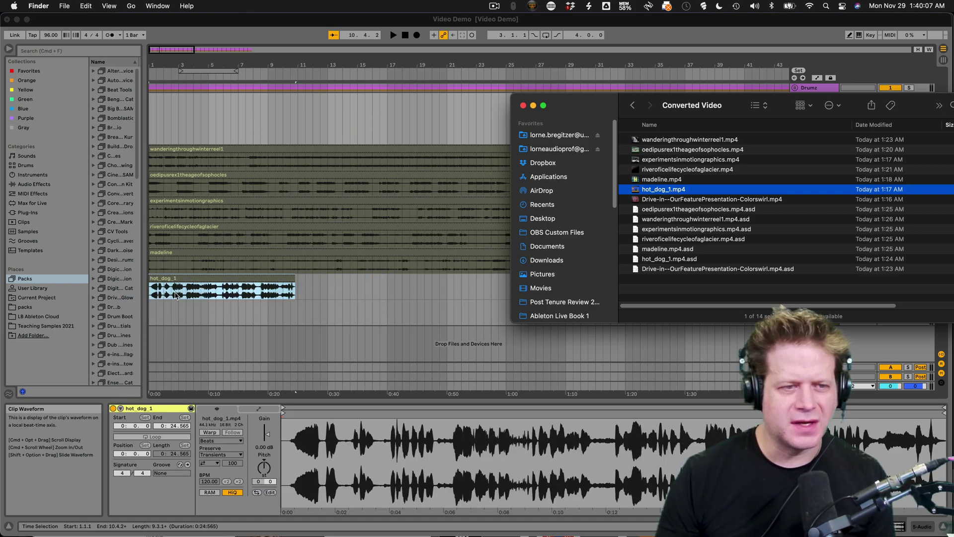
{"action": "left_click", "coordinate": [312, 290]}
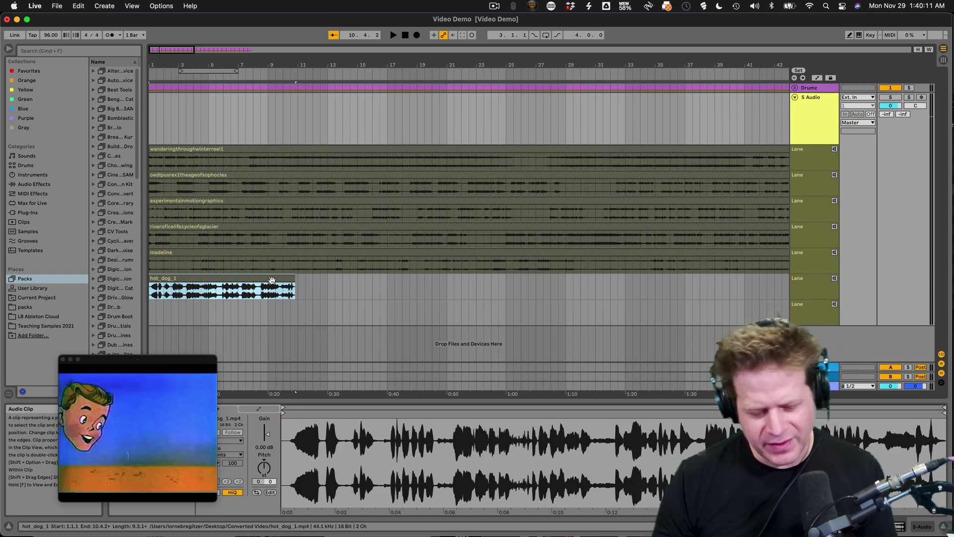
{"action": "key", "text": "super+d"}
{"action": "key", "text": "super+d"}
{"action": "key", "text": "super+d"}
{"action": "key", "text": "super+d"}
{"action": "key", "text": "super+d"}
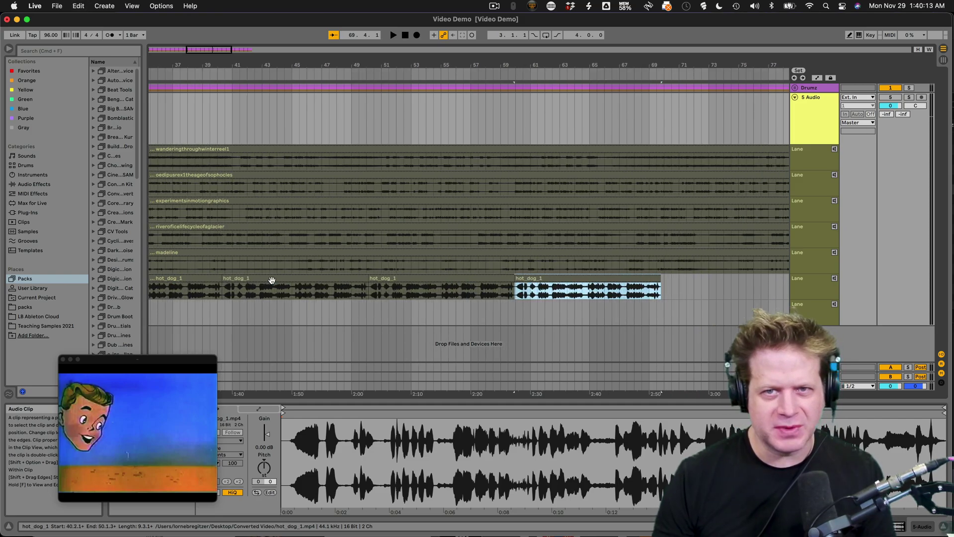
{"action": "key", "text": "super+d"}
{"action": "key", "text": "super+d"}
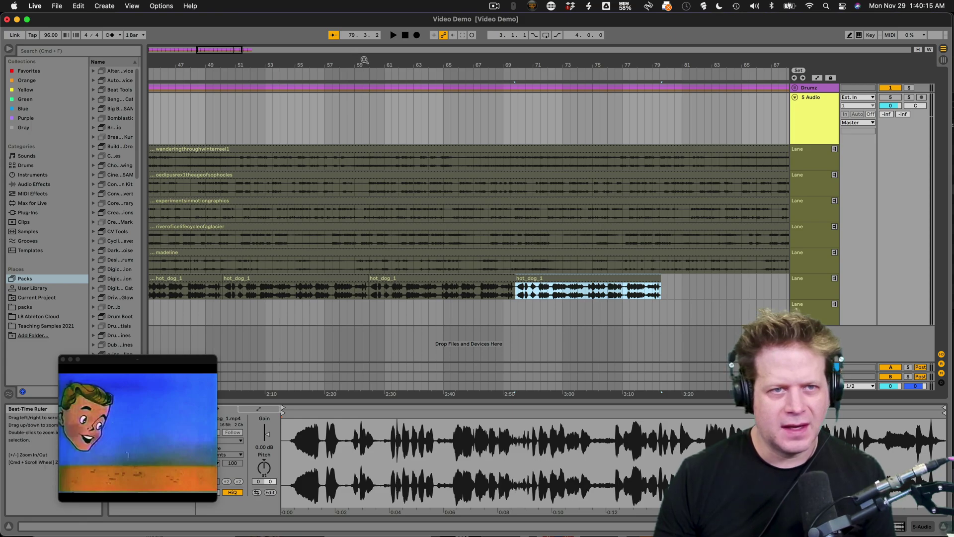
{"action": "key", "text": "w"}
- Add the Drive-in Colorswirl video, copy it to bar 1, and repeat it end to end with Cmd+D
{"action": "key", "text": "super+Tab"}
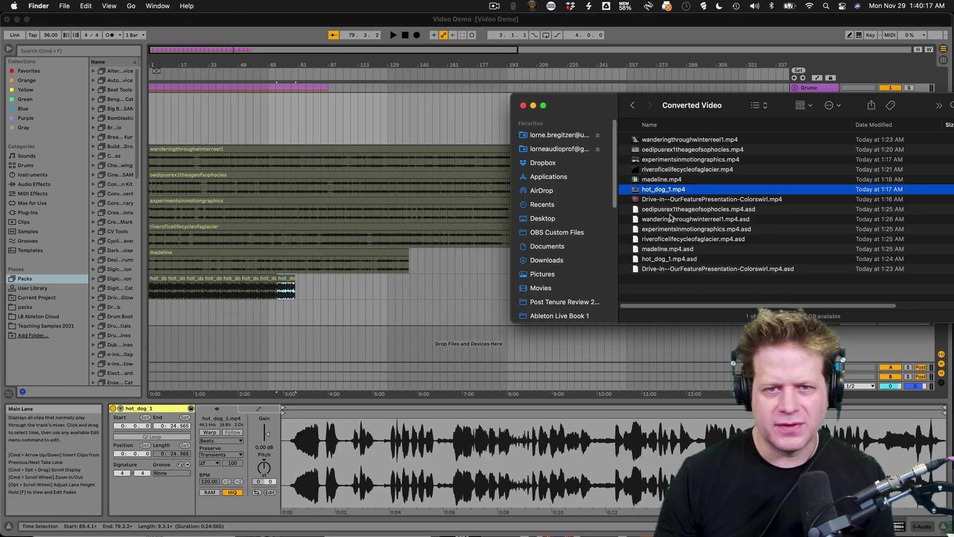
{"action": "left_click_drag", "start_coordinate": [675, 200], "coordinate": [248, 308]}
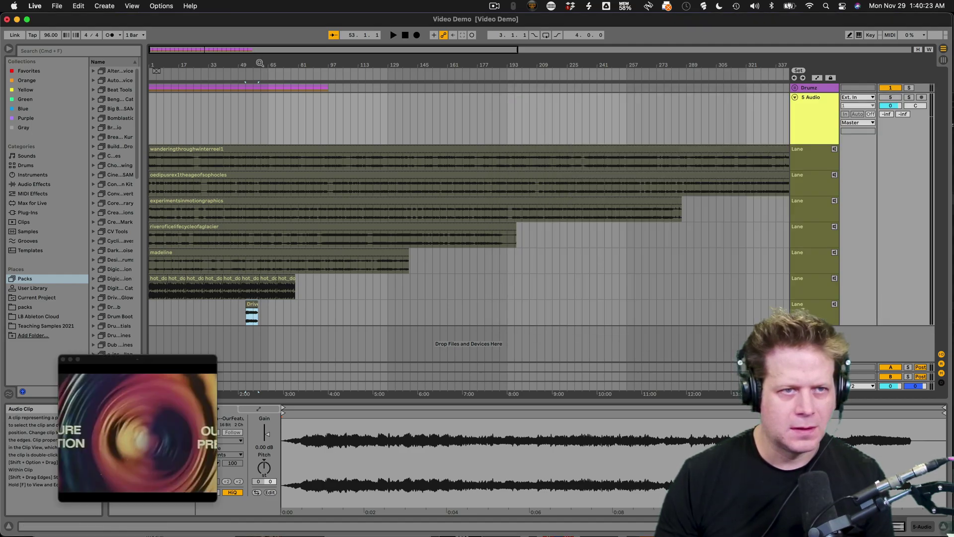
{"action": "left_click_drag", "start_coordinate": [261, 64], "coordinate": [258, 107]}
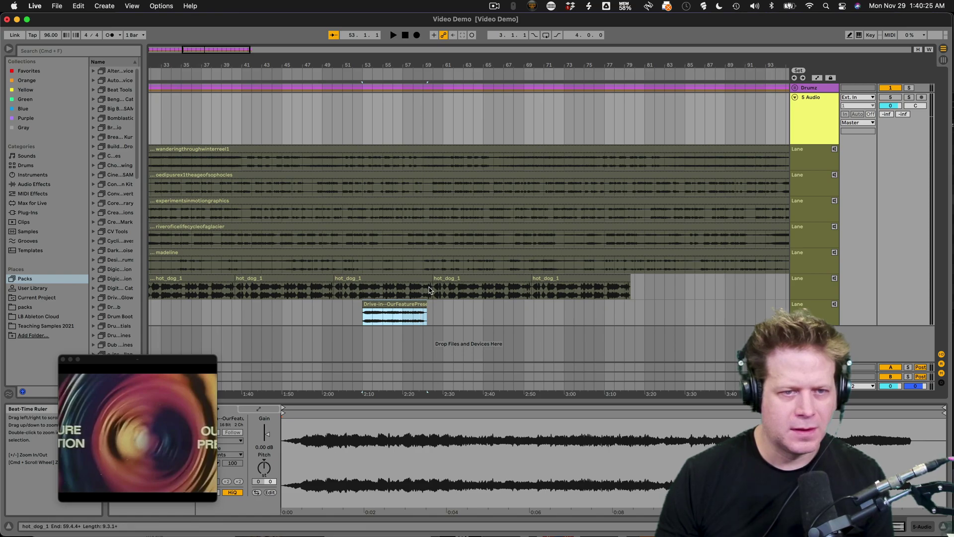
{"action": "mouse_move", "coordinate": [393, 314]}
{"action": "left_mouse_down"}
{"action": "mouse_move", "coordinate": [170, 314]}
{"action": "mouse_move", "coordinate": [113, 329]}
{"action": "mouse_move", "coordinate": [208, 318]}
{"action": "left_mouse_up"}
{"action": "left_click_drag", "start_coordinate": [384, 68], "coordinate": [384, 48]}
{"action": "left_click_drag", "start_coordinate": [317, 318], "coordinate": [167, 305]}
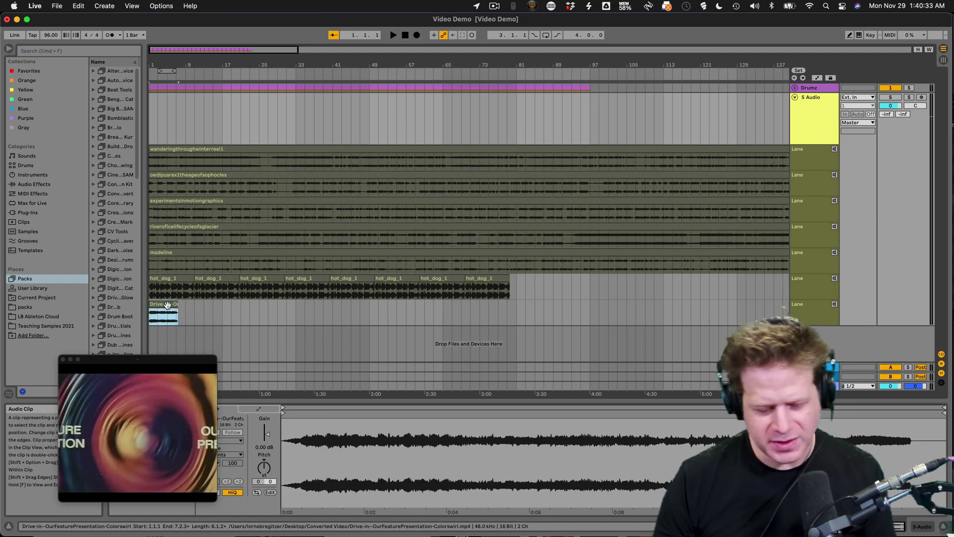
{"action": "key", "text": "super+d"}
{"action": "key", "text": "super+d"}
{"action": "key", "text": "super+d"}
{"action": "key", "text": "super+d"}
{"action": "key", "text": "super+d"}
{"action": "key", "text": "super+d"}
{"action": "key", "text": "super+d"}
{"action": "key", "text": "super+d"}
{"action": "key", "text": "super+d"}
{"action": "key", "text": "super+d"}
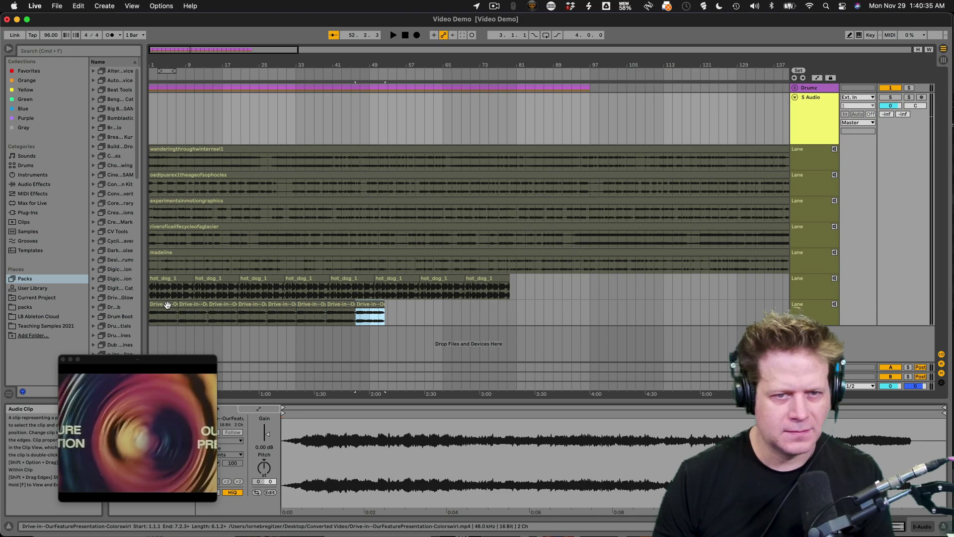
{"action": "key", "text": "super+d"}
{"action": "key", "text": "super+d"}
{"action": "key", "text": "super+d"}
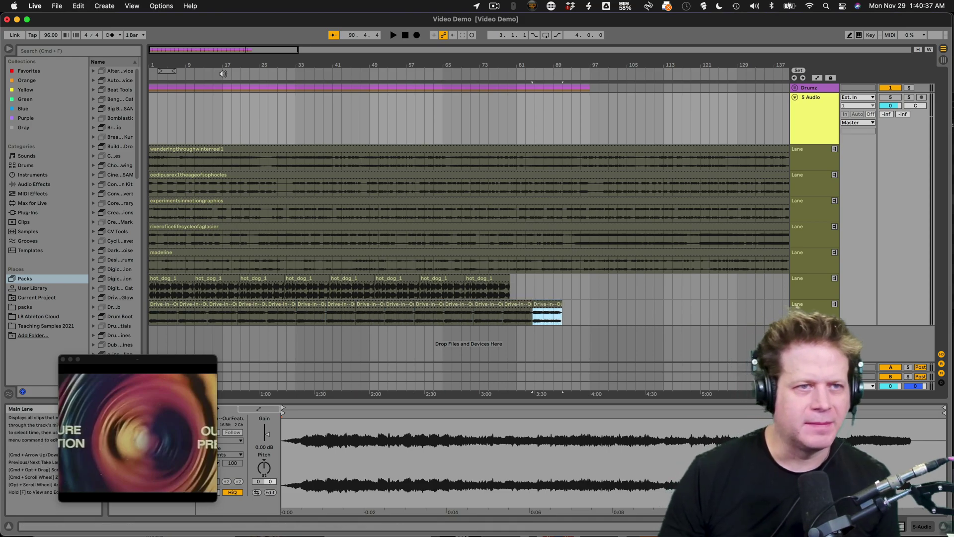
{"action": "left_click_drag", "start_coordinate": [192, 67], "coordinate": [287, 99]}
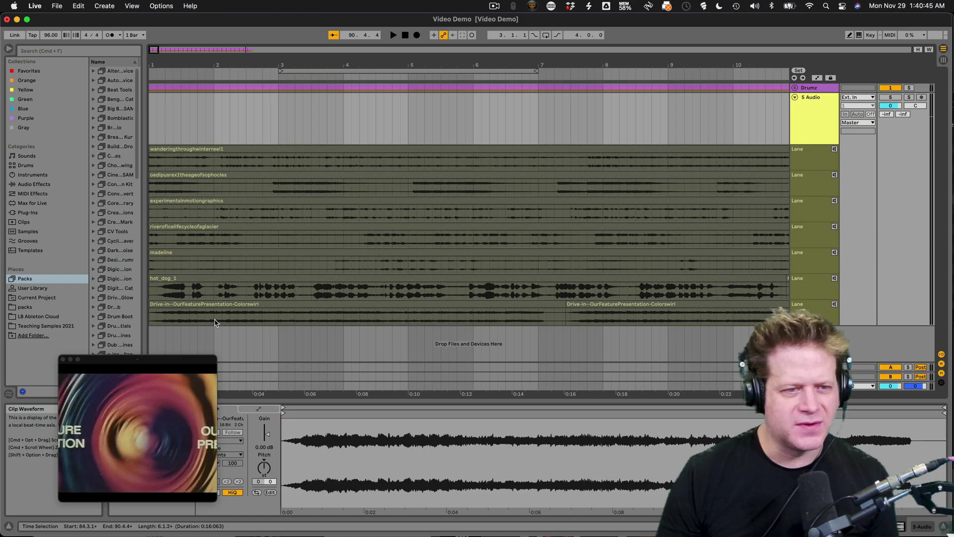
- Comp bar 1 from the Drive-in take and bar 2 from the madeline take into the main lane
{"action": "left_click_drag", "start_coordinate": [215, 322], "coordinate": [128, 324]}
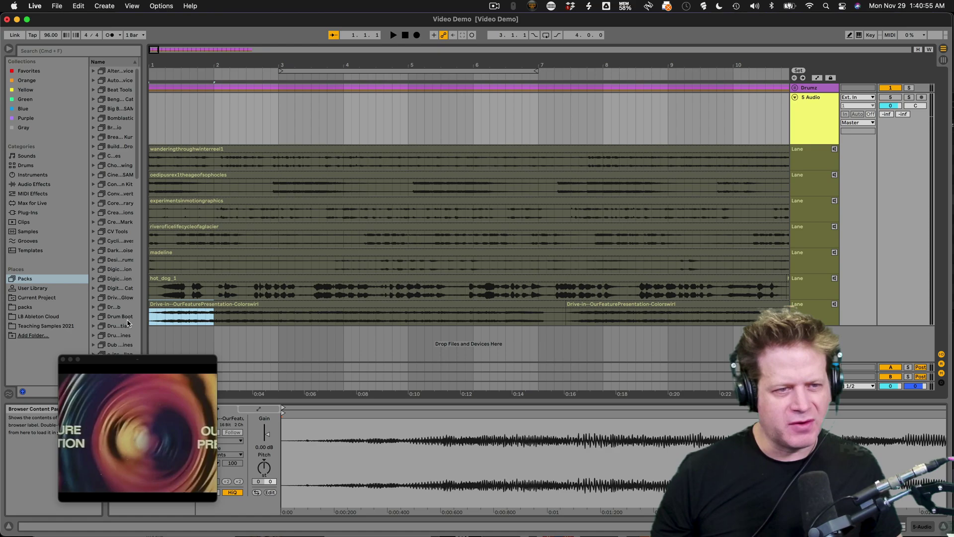
{"action": "key", "text": "Return"}
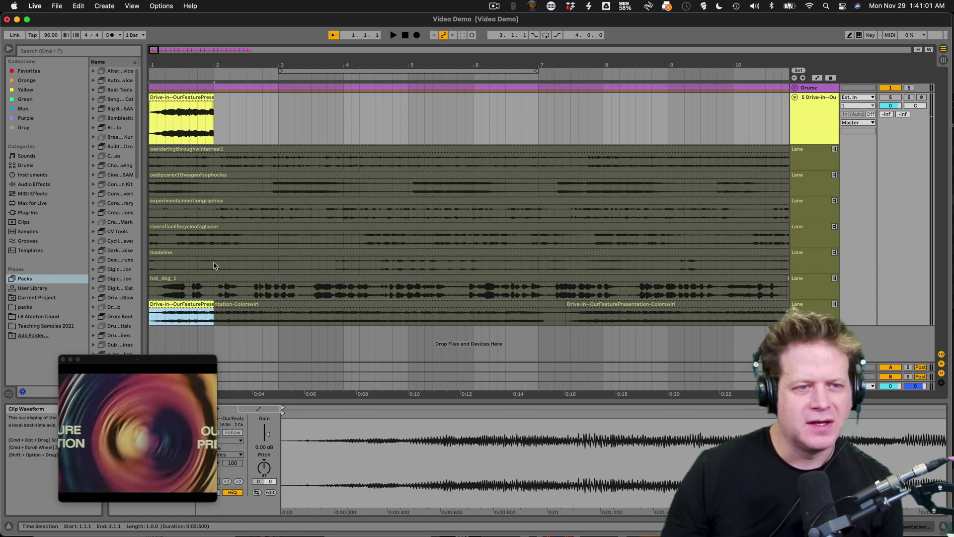
{"action": "left_click_drag", "start_coordinate": [215, 265], "coordinate": [278, 264]}
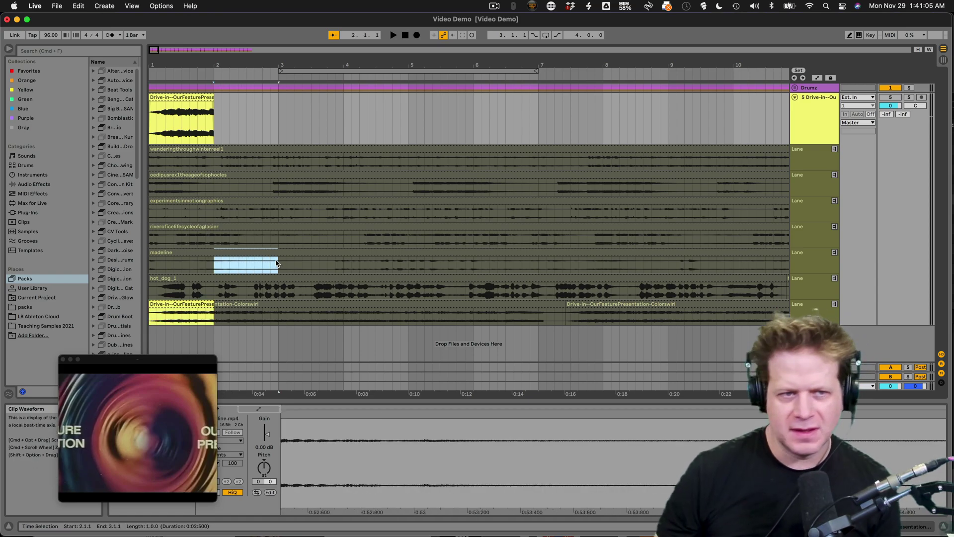
{"action": "key", "text": "Return"}
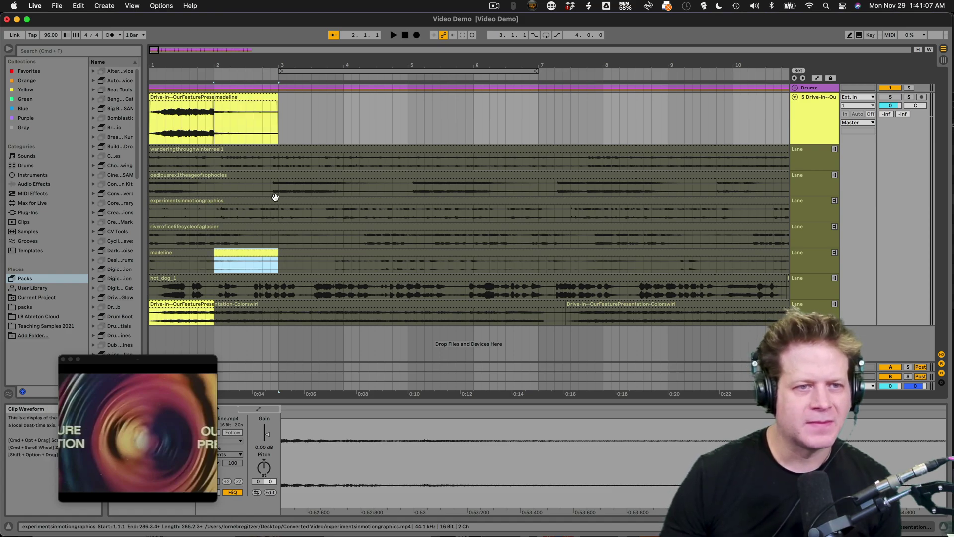
- Comp bar 3 from oedipusrex and bar 4 from experimentsinmotiongraphics, then enlarge the video preview to 732x510
{"action": "left_click_drag", "start_coordinate": [279, 189], "coordinate": [343, 194]}
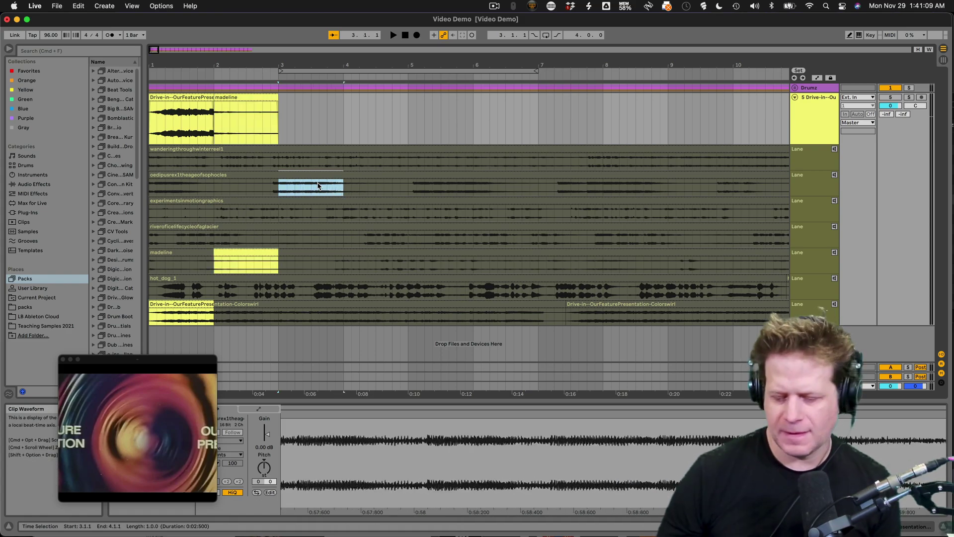
{"action": "key", "text": "Return"}
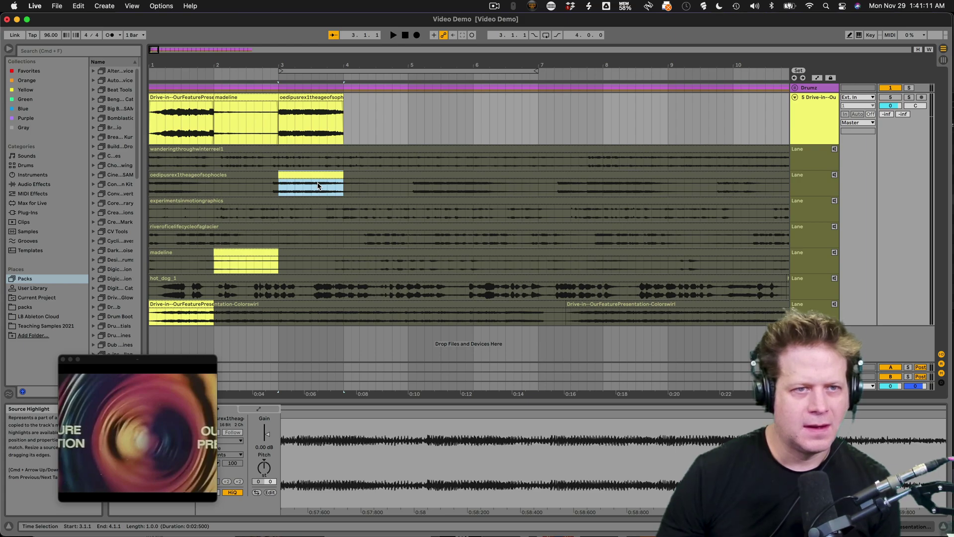
{"action": "left_click_drag", "start_coordinate": [344, 219], "coordinate": [407, 211]}
{"action": "key", "text": "Return"}
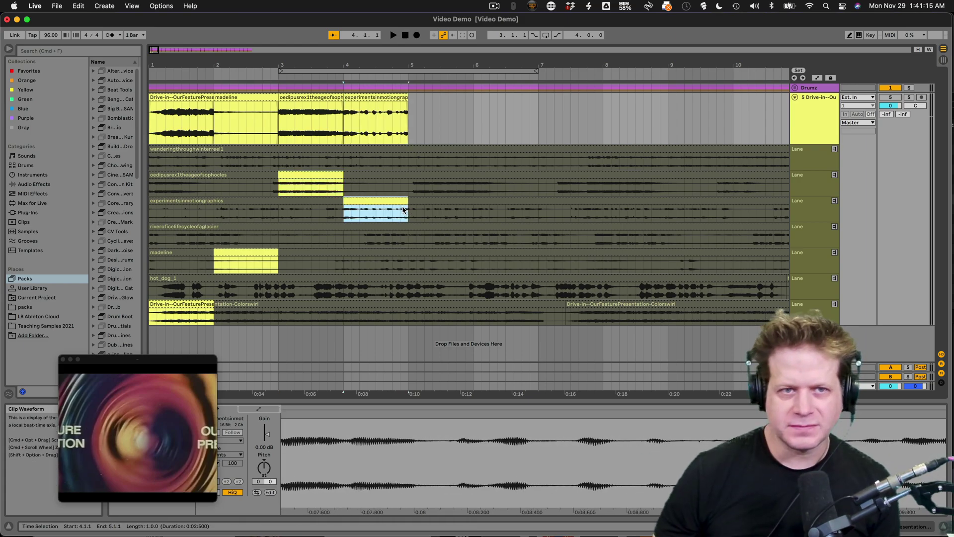
{"action": "left_click_drag", "start_coordinate": [183, 364], "coordinate": [190, 213]}
{"action": "left_click_drag", "start_coordinate": [218, 345], "coordinate": [423, 451]}
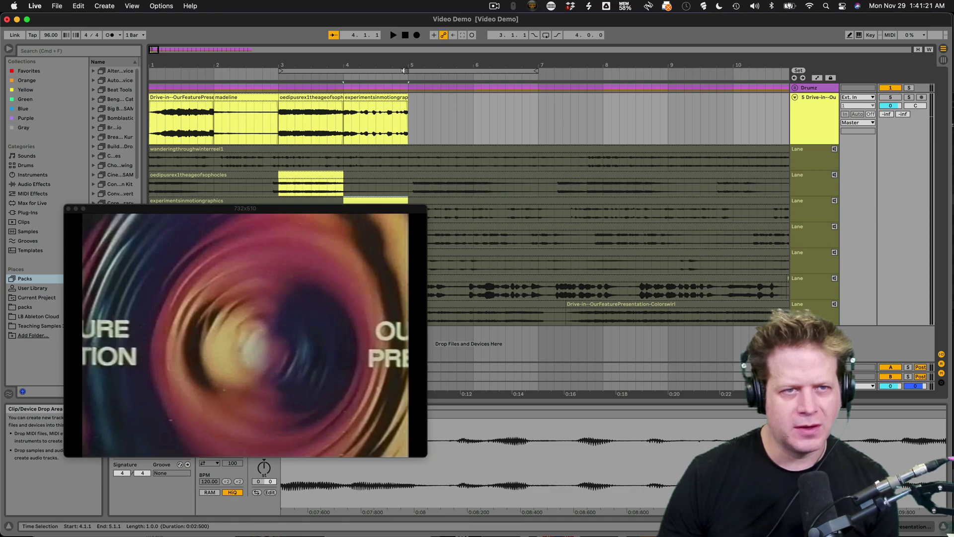
- Play the four-bar comp with video, stop it, and shrink the preview window to 373x196
{"action": "key", "text": "space"}
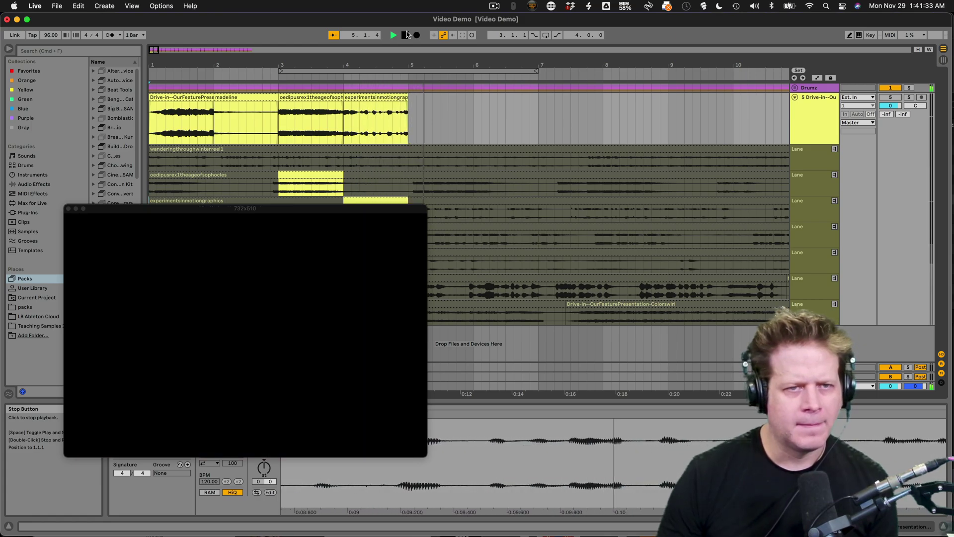
{"action": "left_click", "coordinate": [406, 33]}
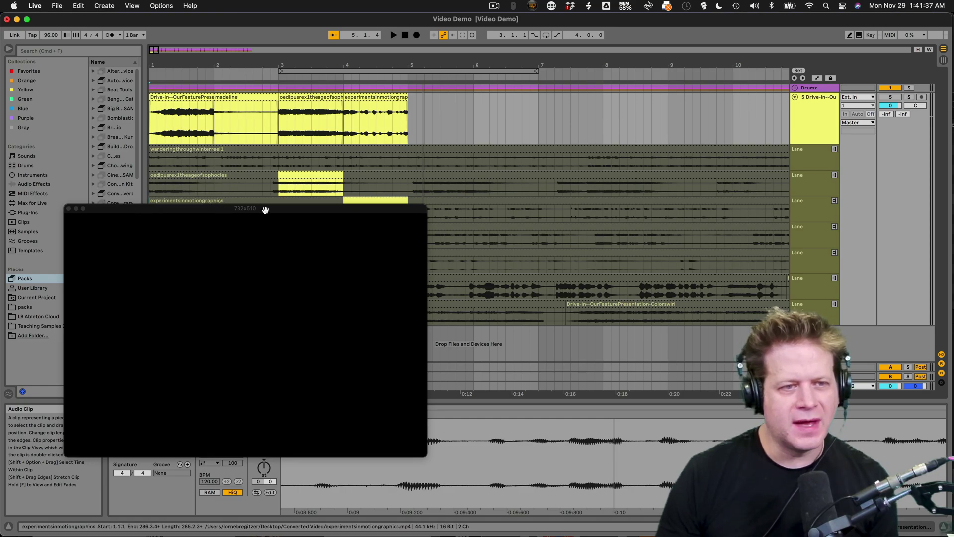
{"action": "left_click_drag", "start_coordinate": [265, 209], "coordinate": [634, 195]}
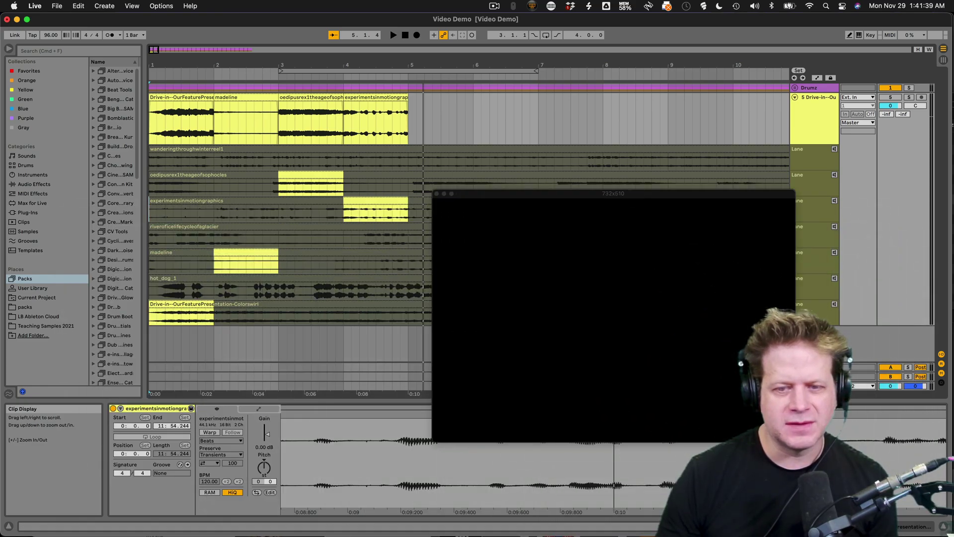
{"action": "left_click_drag", "start_coordinate": [795, 441], "coordinate": [614, 280]}
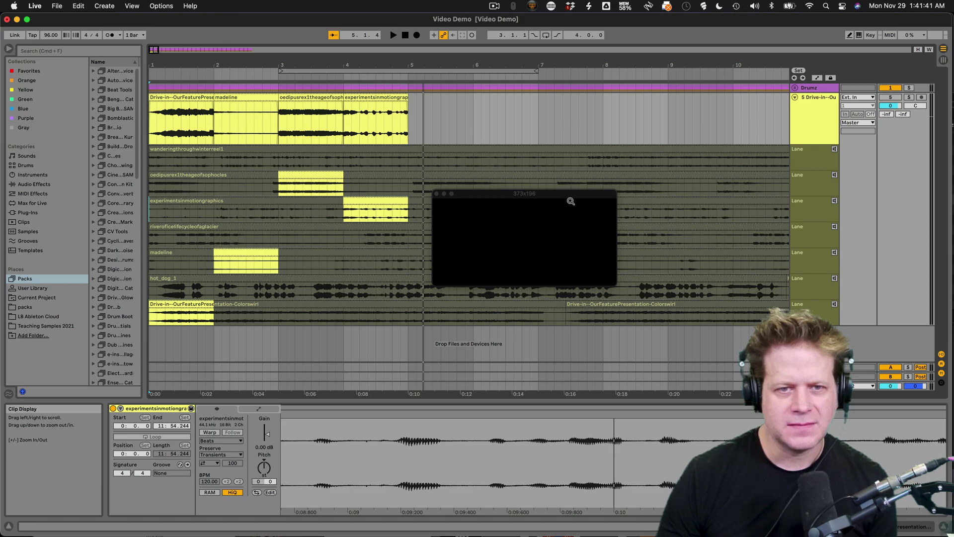
- Park the preview at lower left and comp single-beat slices from winter reel, oedipus and motion graphics at bar 5
{"action": "left_click_drag", "start_coordinate": [566, 194], "coordinate": [194, 408]}
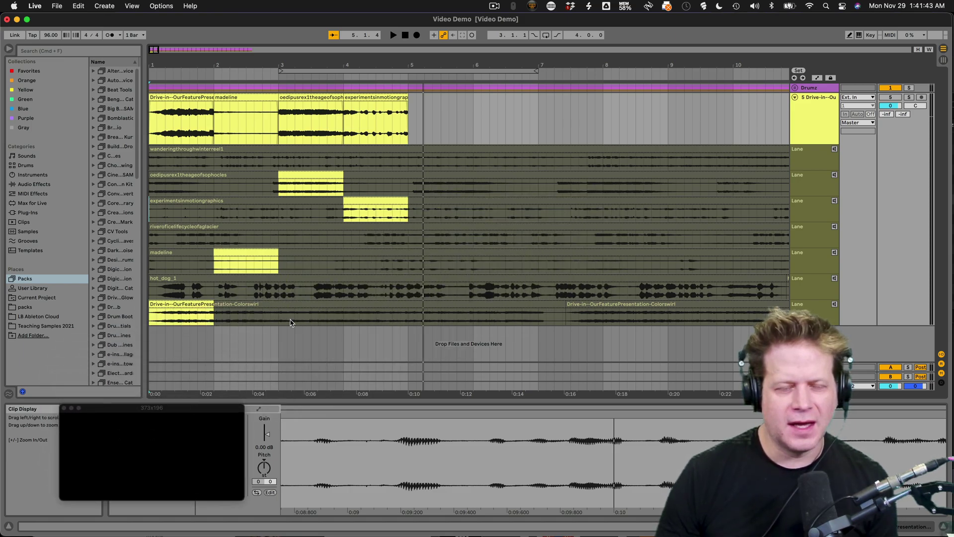
{"action": "left_click_drag", "start_coordinate": [410, 161], "coordinate": [423, 163]}
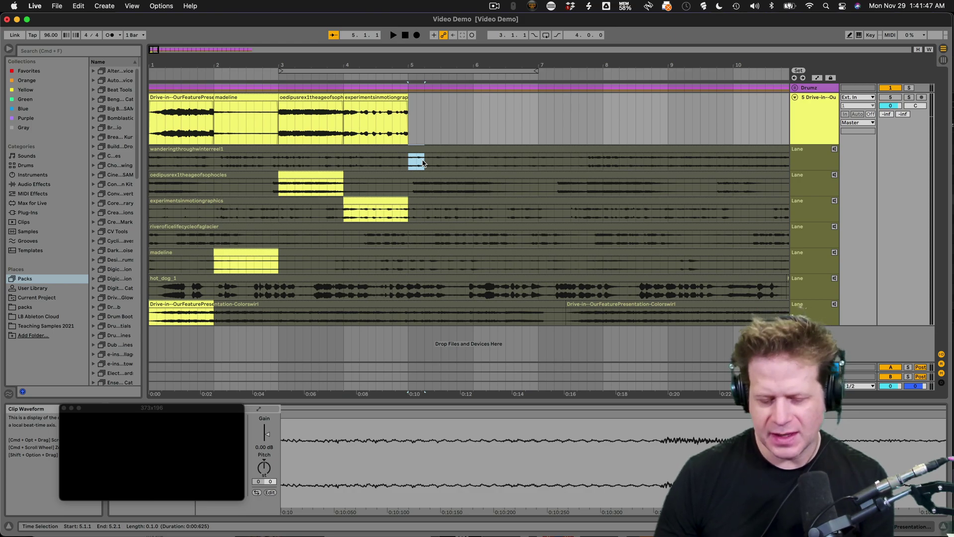
{"action": "key", "text": "Return"}
{"action": "left_click_drag", "start_coordinate": [426, 186], "coordinate": [472, 243]}
{"action": "key", "text": "Return"}
{"action": "key", "text": "Return"}
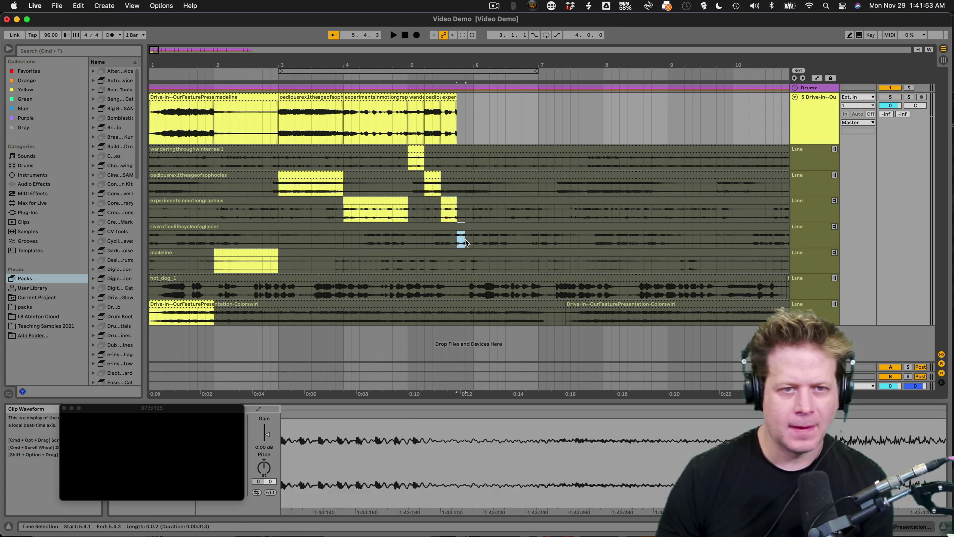
{"action": "key", "text": "Return"}
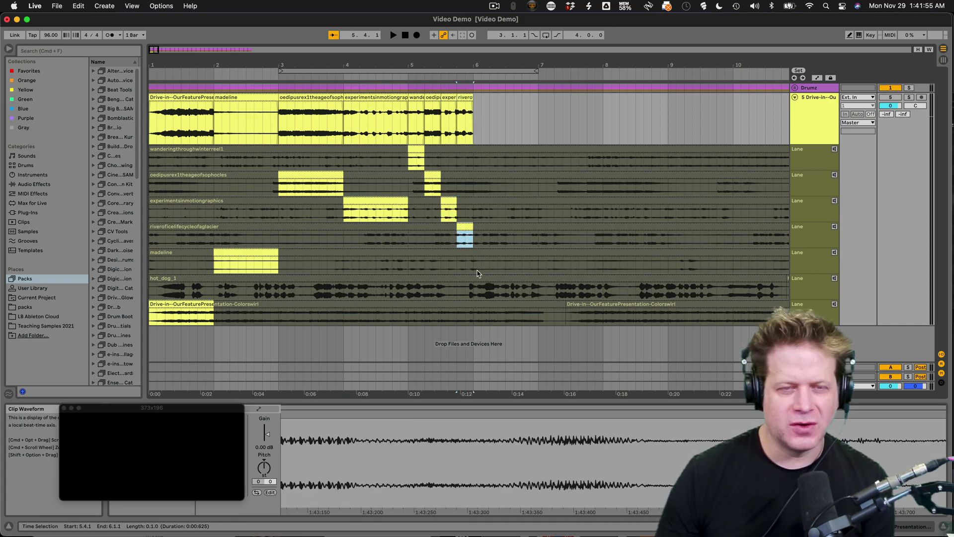
- Comp the next slices from madeline, Drive-in and winter reel, ending with madeline at 6.4.3–7.1.1
{"action": "left_click", "coordinate": [475, 269]}
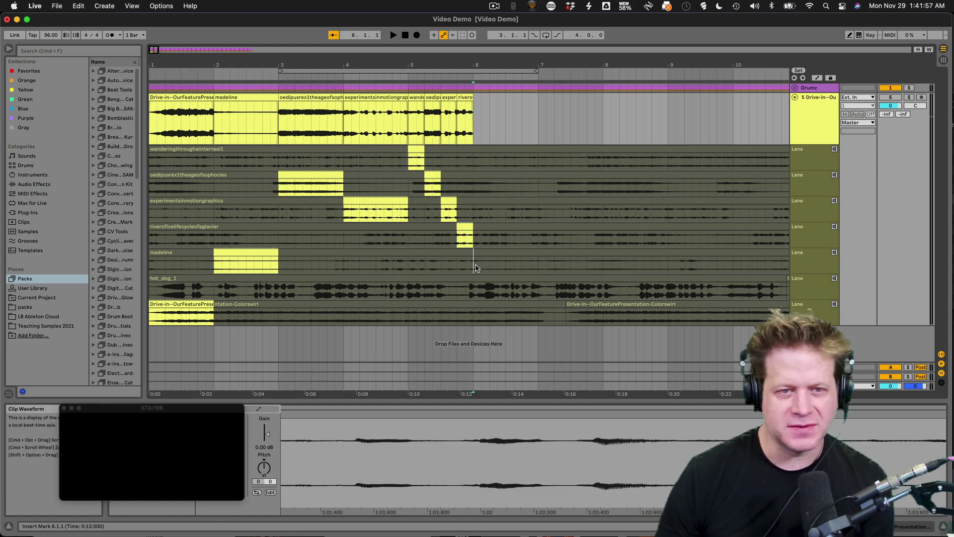
{"action": "key", "text": "Return"}
{"action": "left_click_drag", "start_coordinate": [474, 269], "coordinate": [497, 314]}
{"action": "key", "text": "Return"}
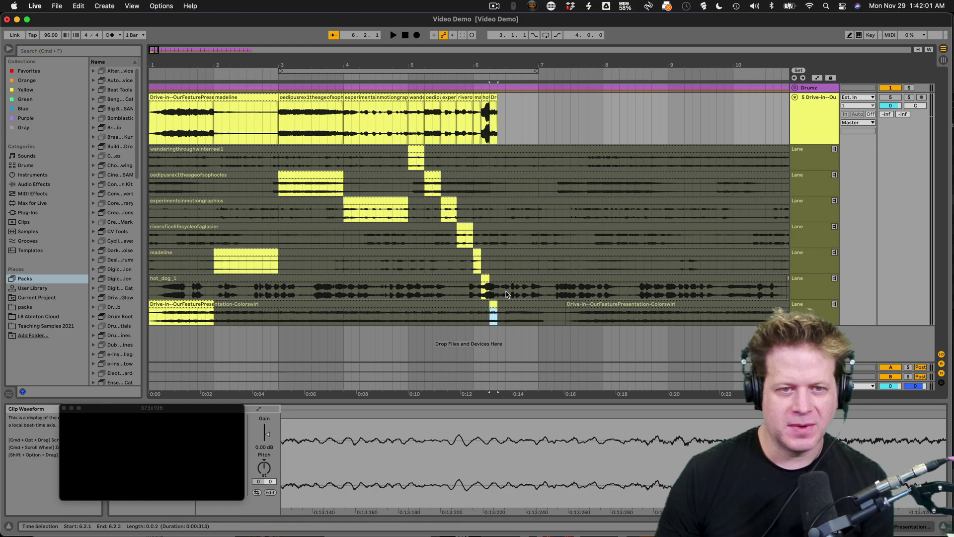
{"action": "left_click_drag", "start_coordinate": [497, 162], "coordinate": [534, 264]}
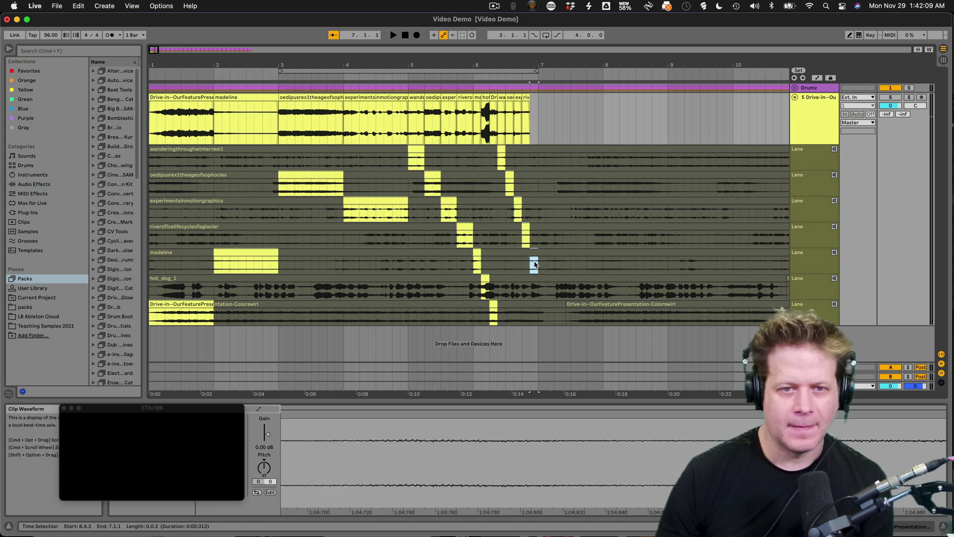
{"action": "left_click", "coordinate": [535, 264]}
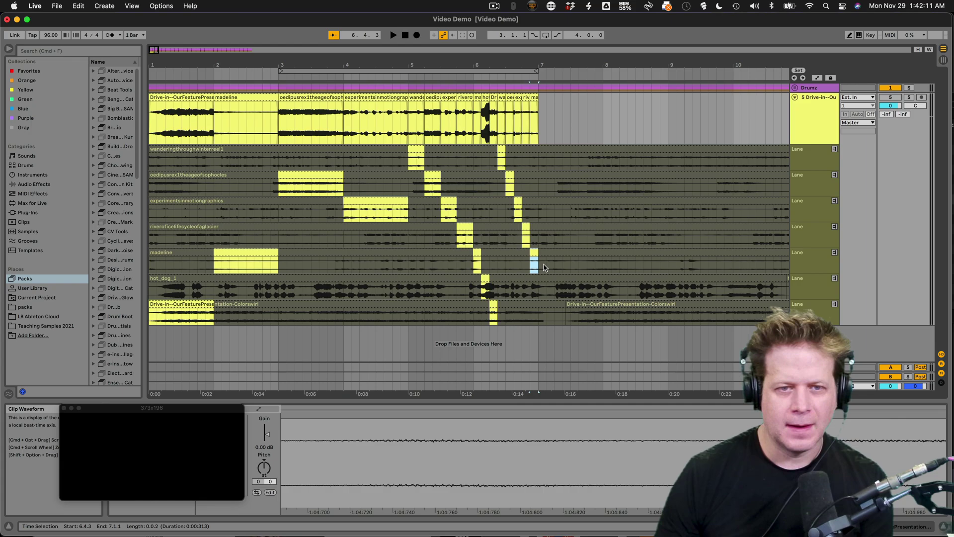
- Paste the opening Drive-in--OurFeaturePresentation clip at bar 7, filling the main lane to bar 8
{"action": "left_click", "coordinate": [178, 98]}
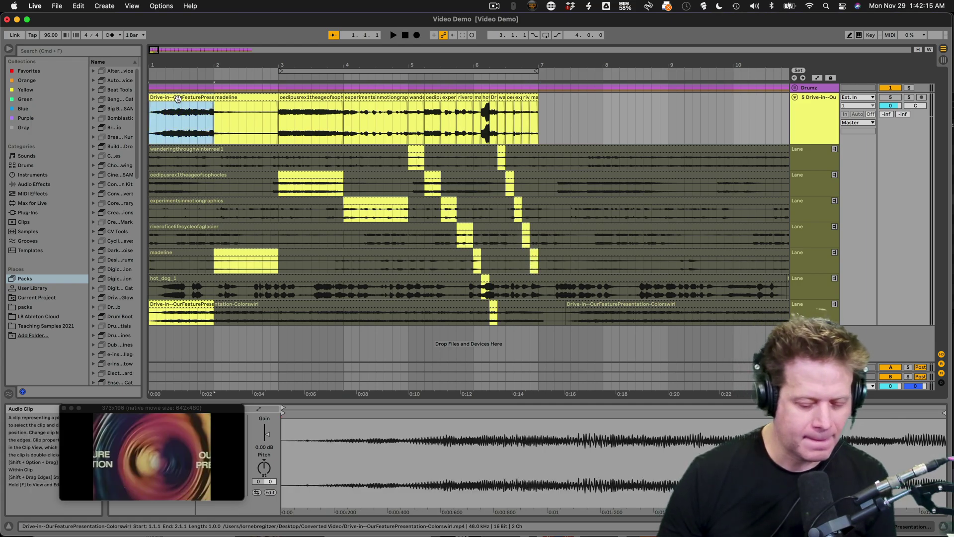
{"action": "key", "text": "space"}
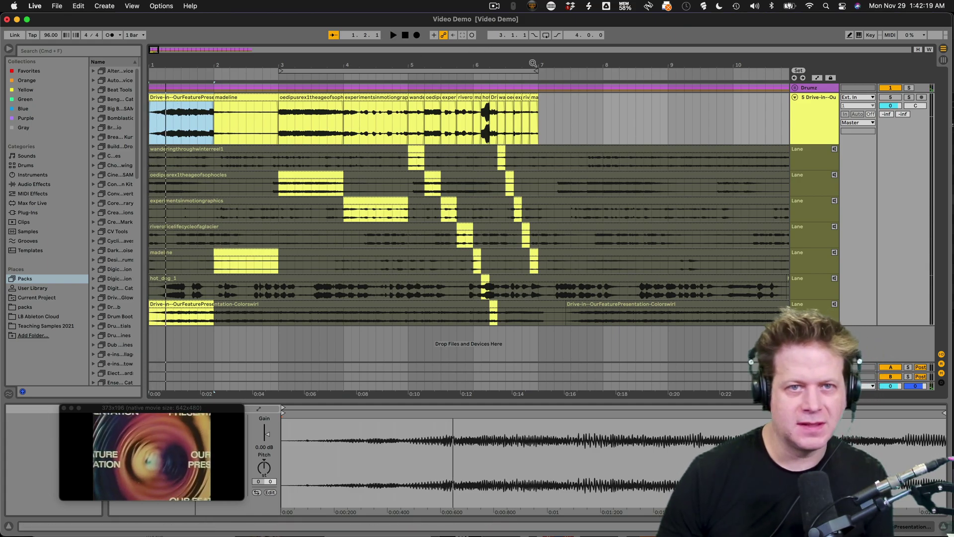
{"action": "left_click", "coordinate": [540, 96]}
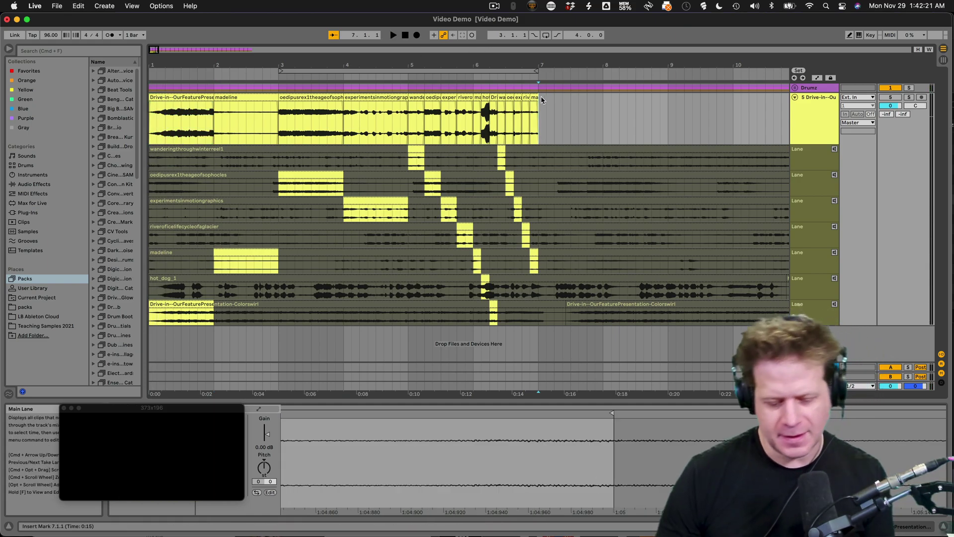
{"action": "key", "text": "super+v"}
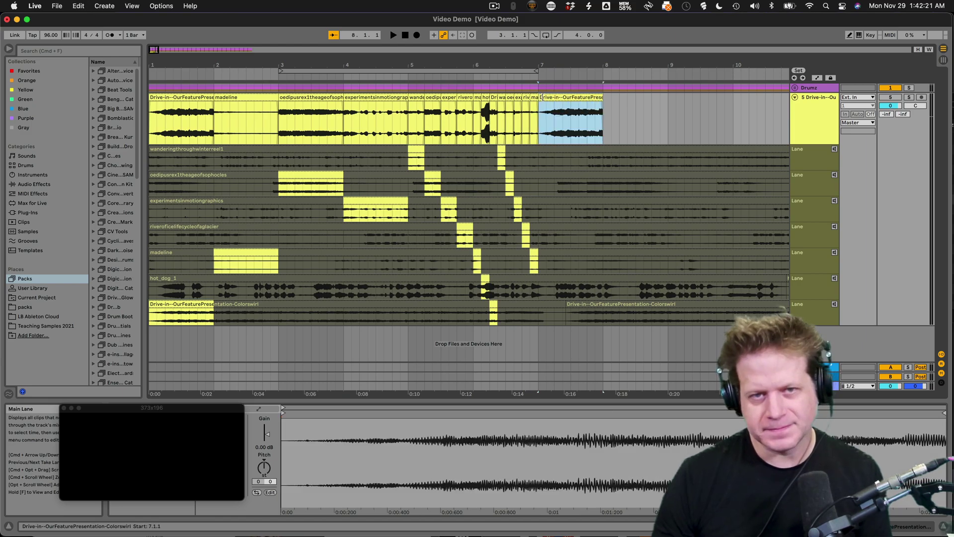
{"action": "left_click", "coordinate": [407, 35]}
{"action": "left_click", "coordinate": [407, 36]}
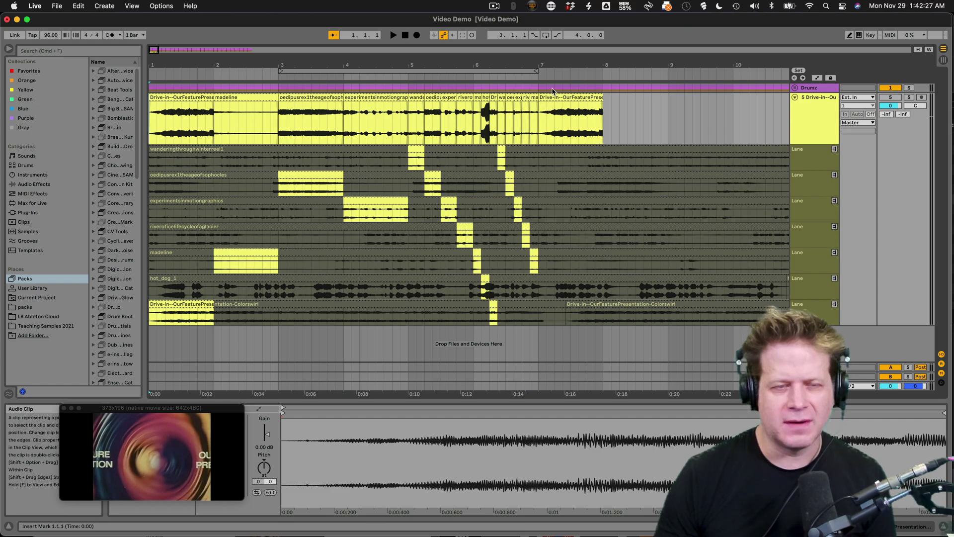
- Play the comp through bar 8 with its video, close the preview, and select all main-lane clips
{"action": "key", "text": "space"}
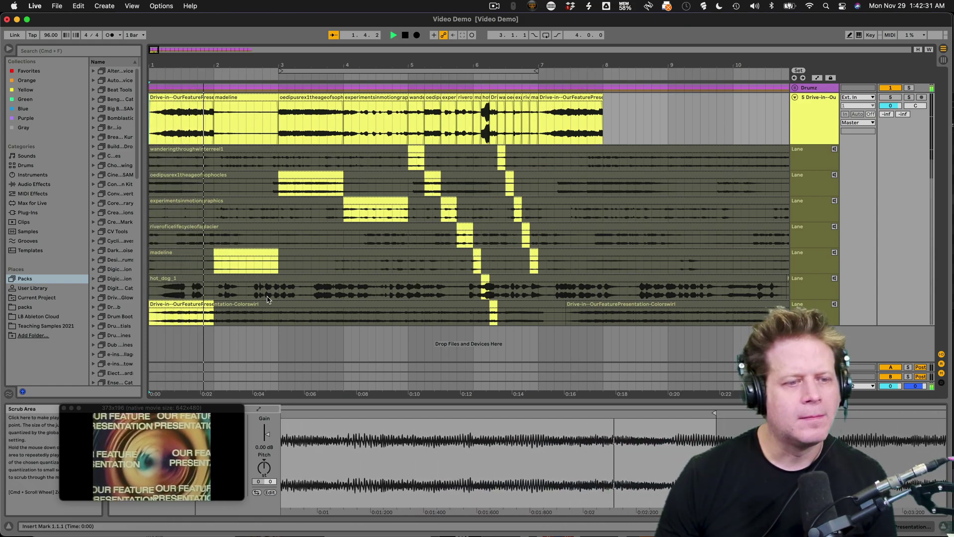
{"action": "left_click_drag", "start_coordinate": [219, 408], "coordinate": [237, 264]}
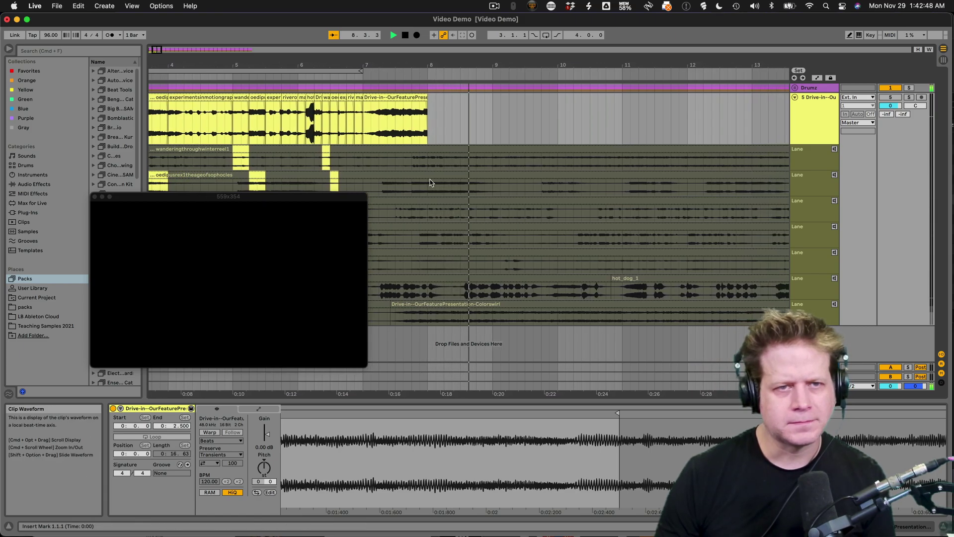
{"action": "left_click", "coordinate": [405, 35]}
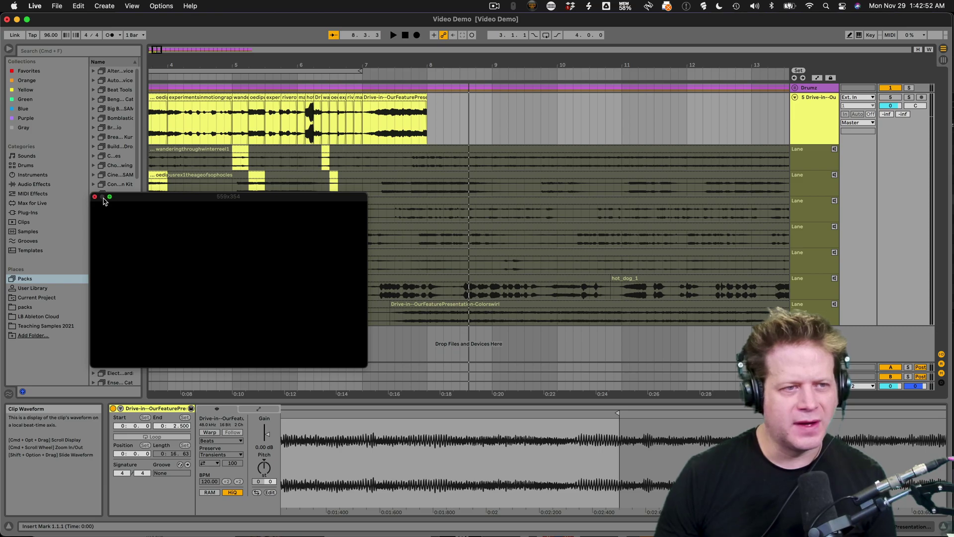
{"action": "left_click", "coordinate": [95, 197]}
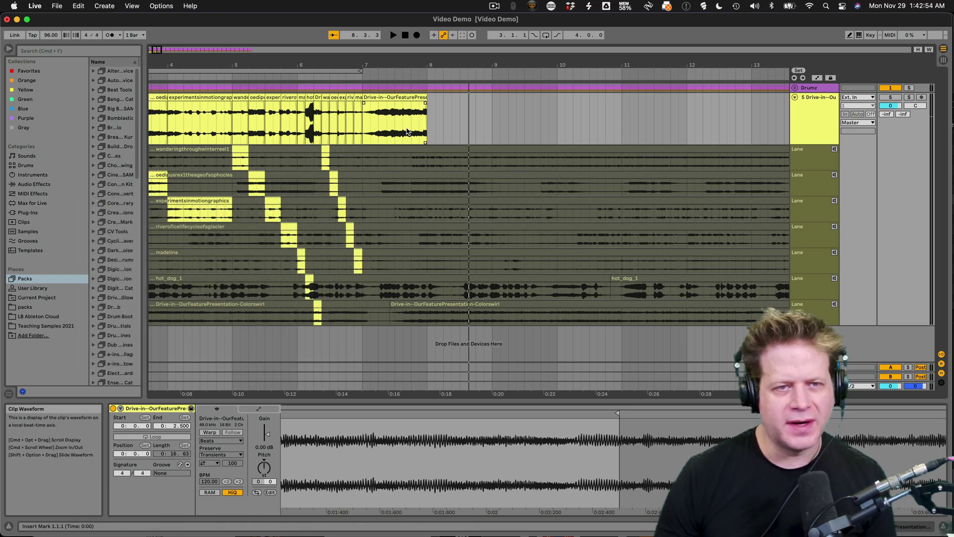
{"action": "left_click_drag", "start_coordinate": [428, 121], "coordinate": [92, 131]}
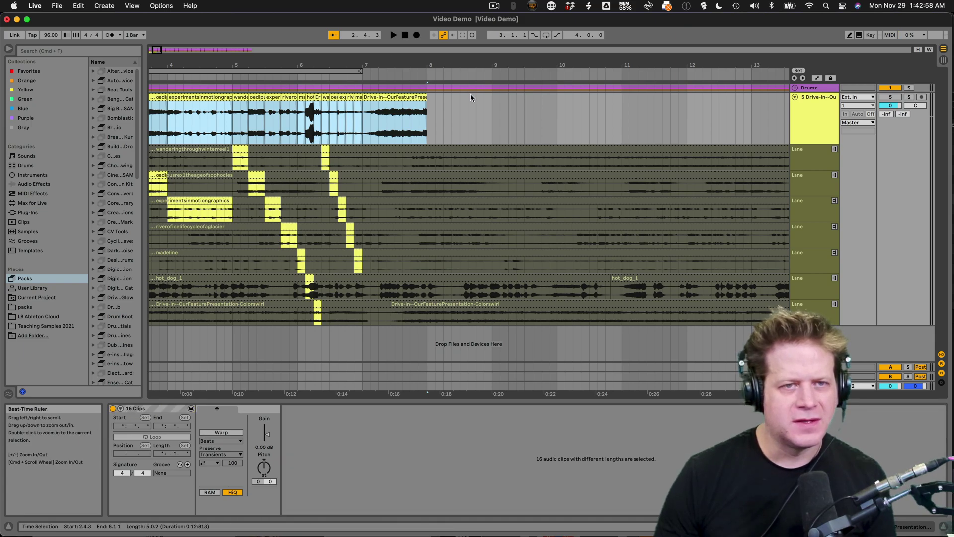
- Open Export Audio/Video for the Master and make sure Create Video is on
{"action": "left_click", "coordinate": [44, 5]}
{"action": "mouse_move", "coordinate": [57, 6]}
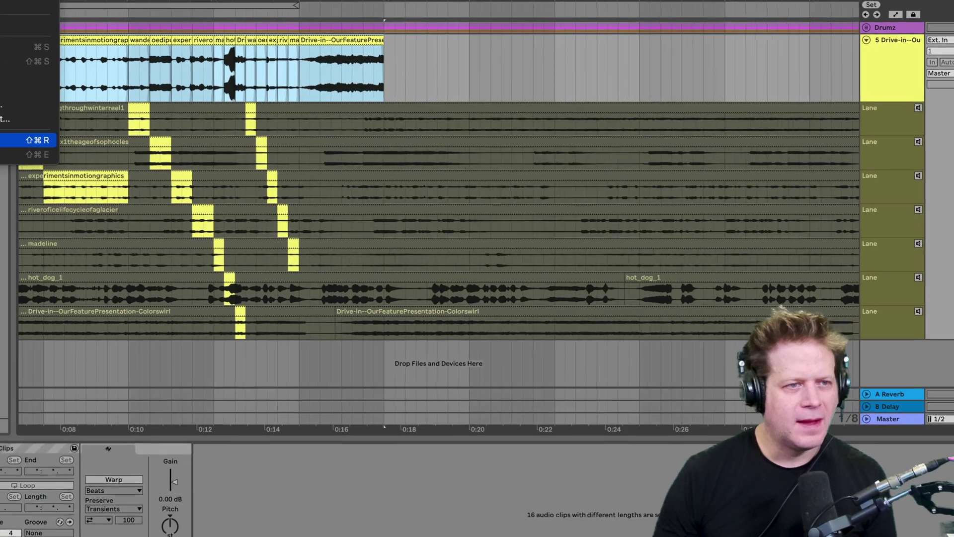
{"action": "left_click", "coordinate": [29, 140]}
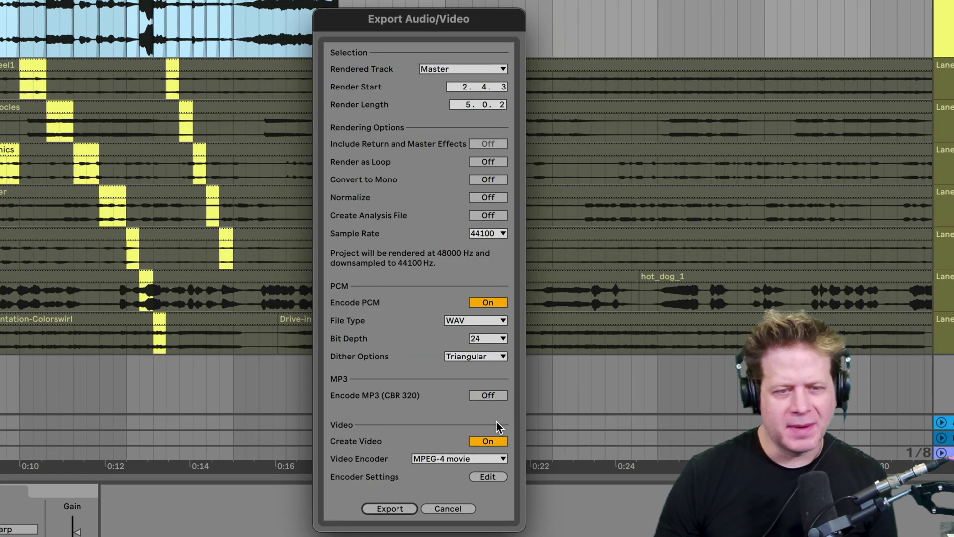
{"action": "left_click", "coordinate": [489, 441]}
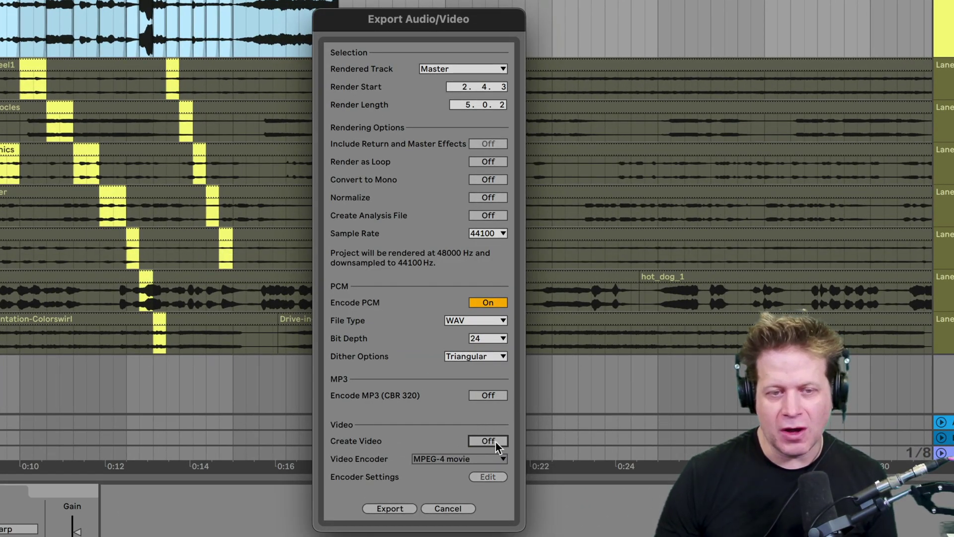
{"action": "left_click", "coordinate": [488, 440]}
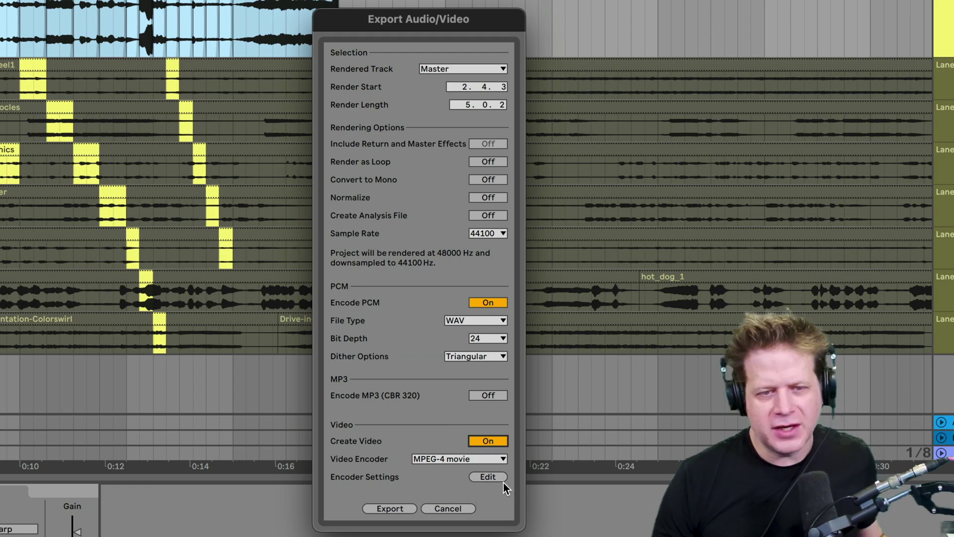
- Keep the video encoder at 1080p, 30 fps and 10 Mbps, then start the export
{"action": "left_click", "coordinate": [490, 476]}
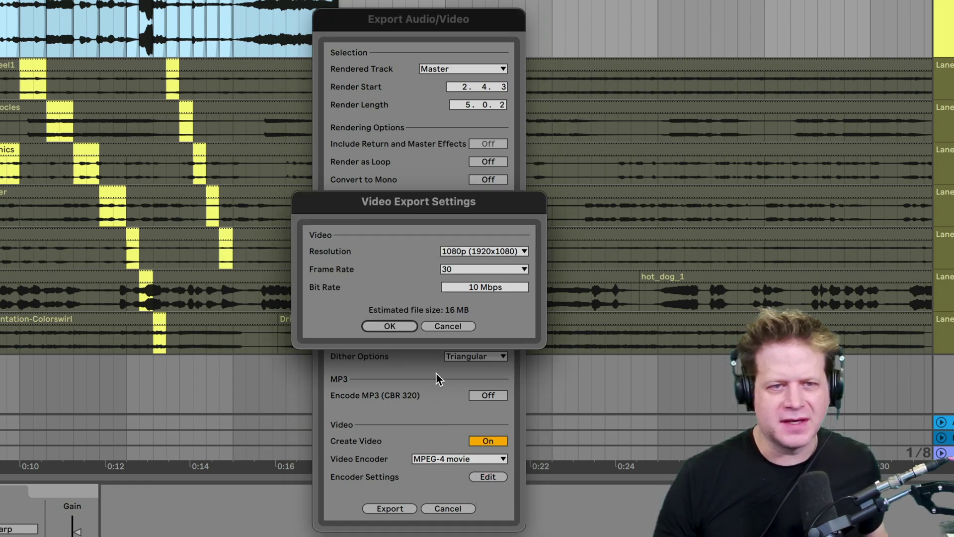
{"action": "left_click", "coordinate": [472, 251]}
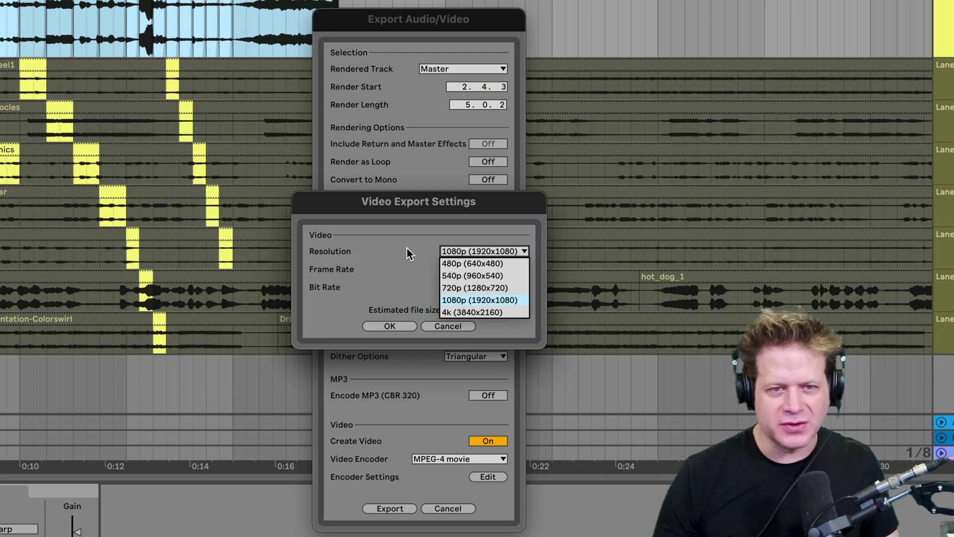
{"action": "left_click", "coordinate": [413, 253]}
{"action": "left_click", "coordinate": [463, 269]}
{"action": "left_click", "coordinate": [463, 270]}
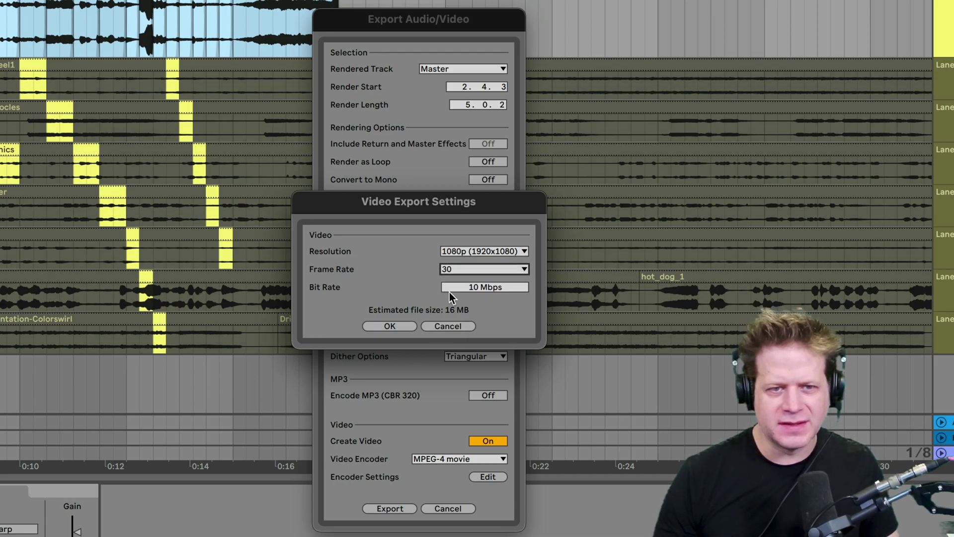
{"action": "left_click", "coordinate": [475, 287]}
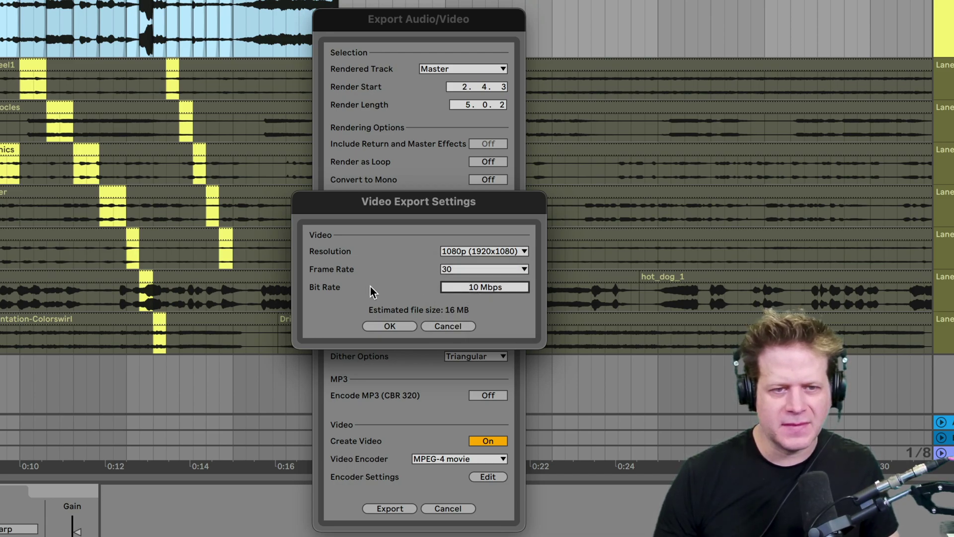
{"action": "left_click", "coordinate": [390, 326]}
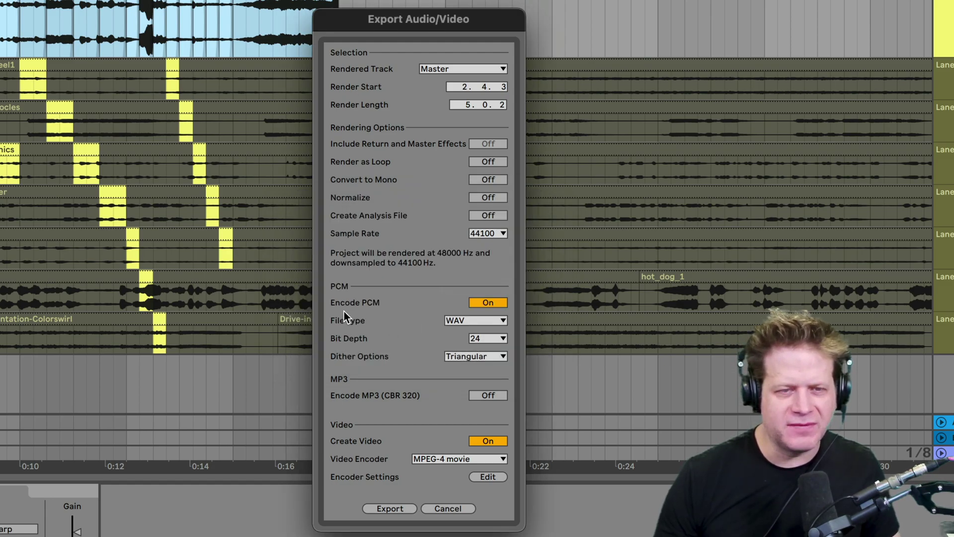
{"action": "left_click", "coordinate": [400, 508]}
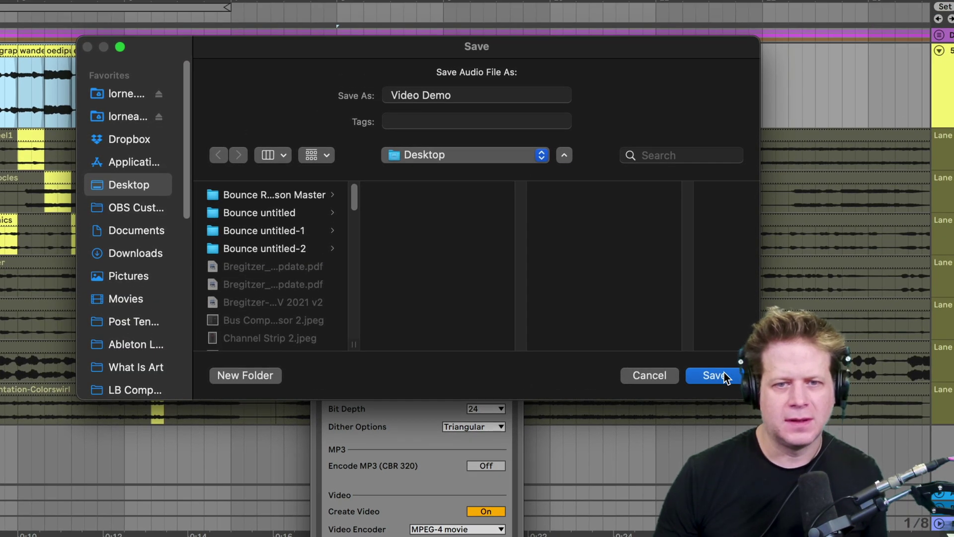
- Render the export as Video Demo on the Desktop, then switch to Finder
{"action": "left_click", "coordinate": [715, 375]}
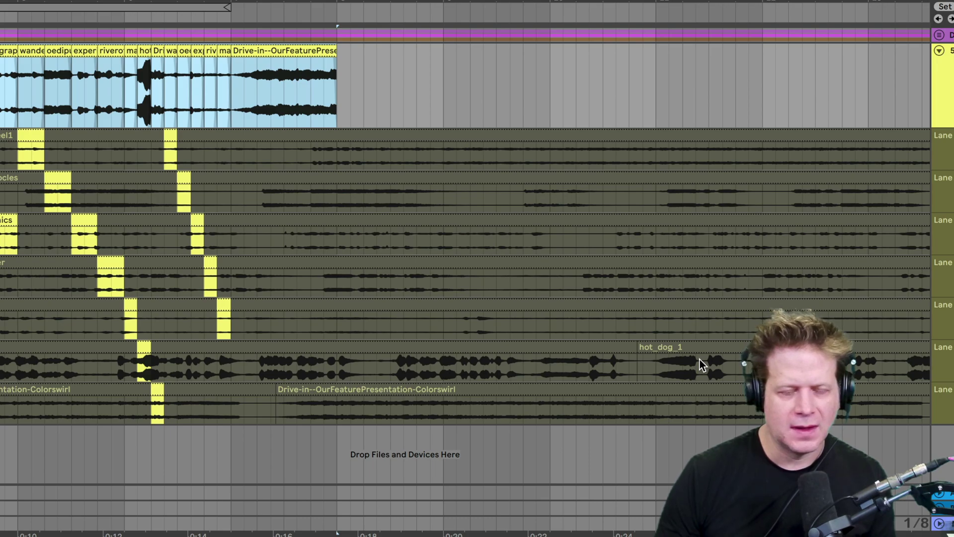
{"action": "key", "text": "super+Tab"}
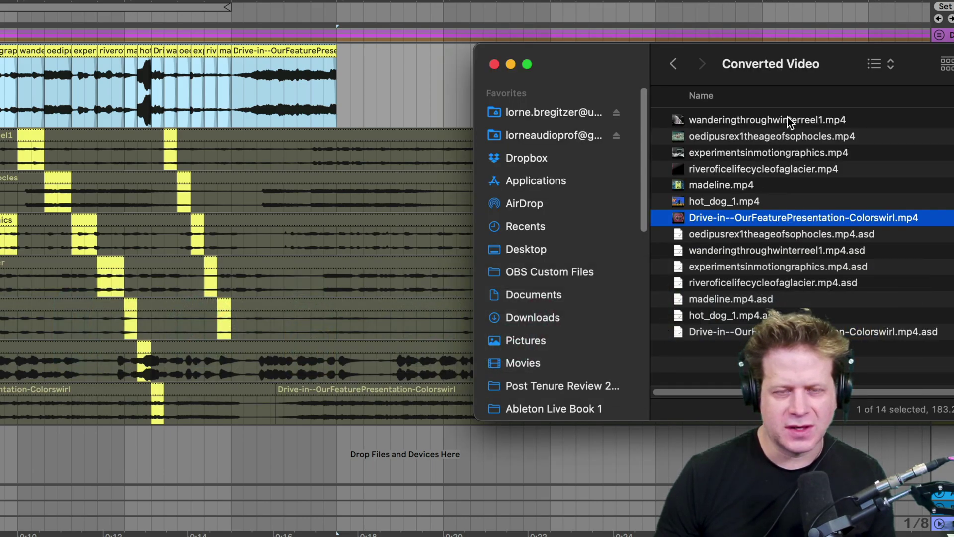
- Preview Video Demo.mp4 from the Desktop in QuickTime Player, then return to Ableton Live
{"action": "left_click", "coordinate": [541, 251]}
{"action": "left_click", "coordinate": [762, 120]}
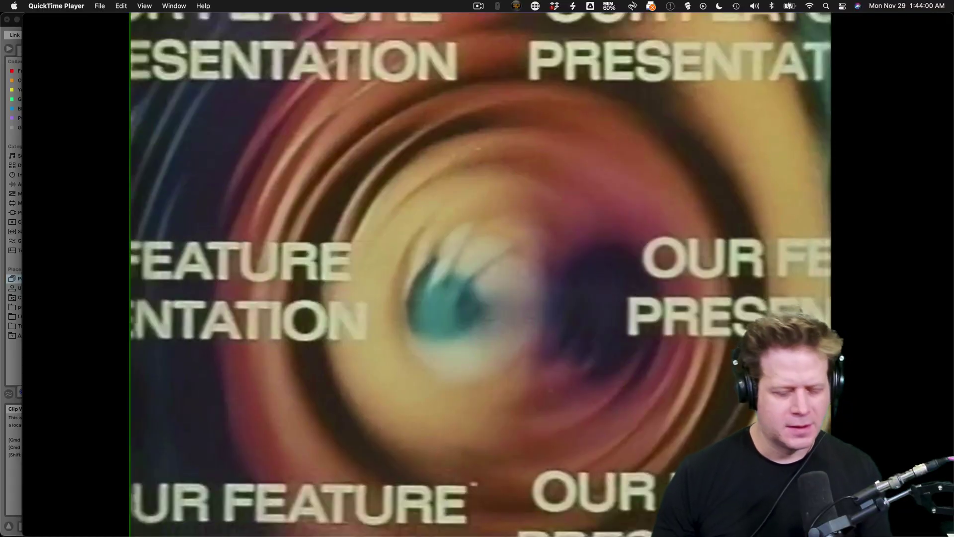
{"action": "key", "text": "super+q"}
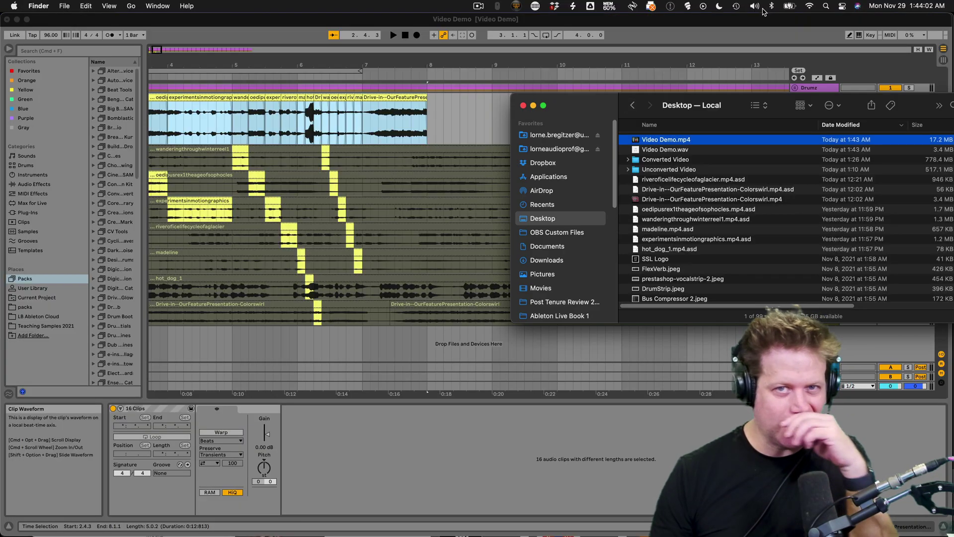
{"action": "left_click", "coordinate": [738, 25]}
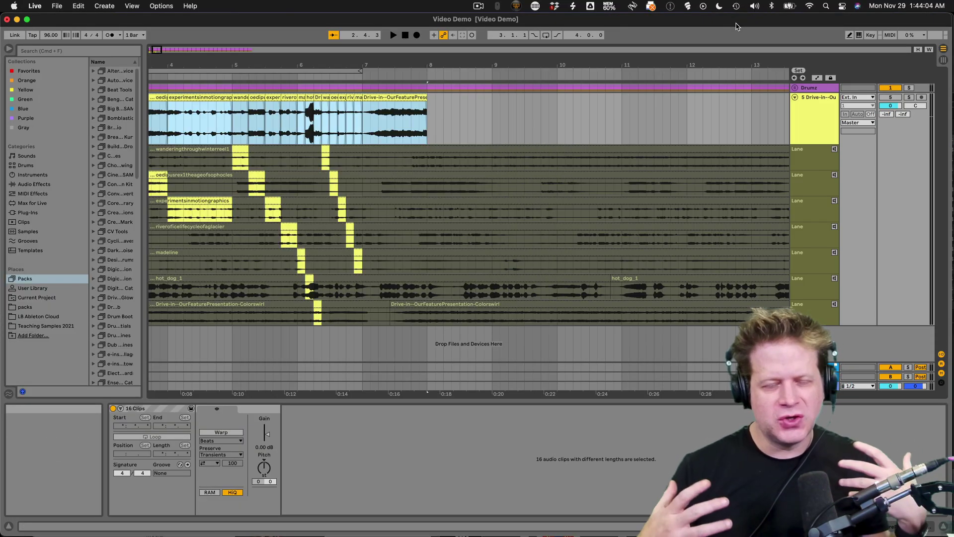